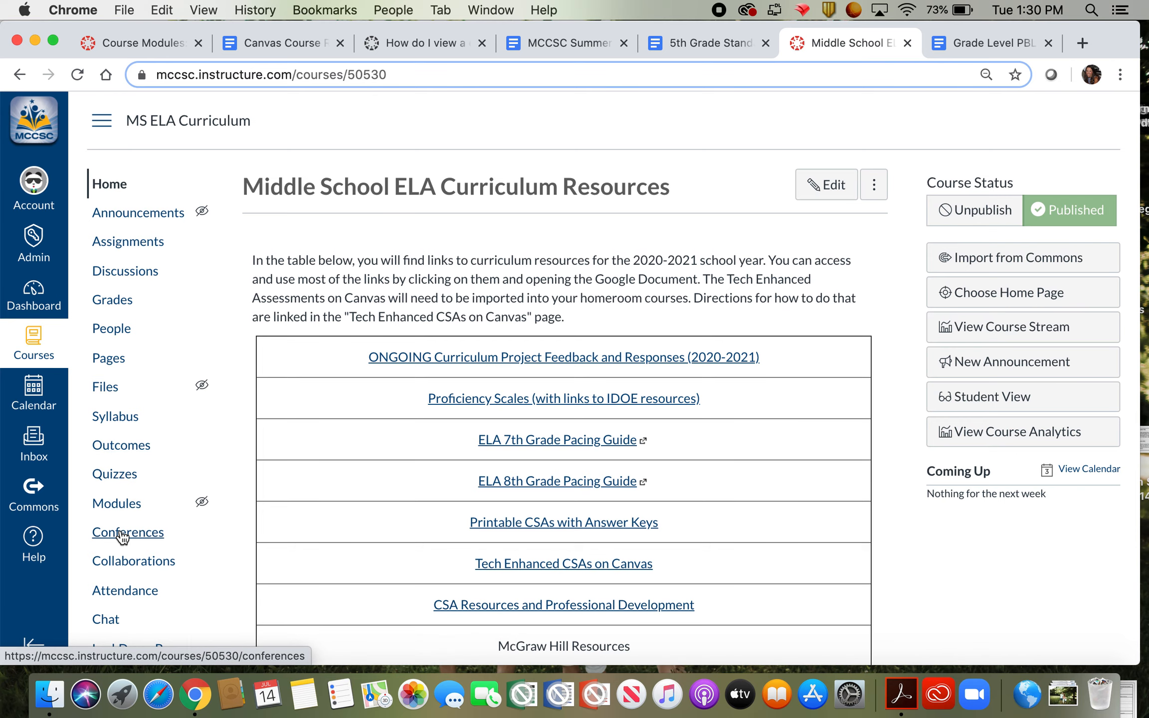
- Enable the Learning Mastery Gradebook and Student Learning Mastery Gradebook feature options in the MS ELA Curriculum course settings
scroll(122, 537, down, 4)
click(116, 642)
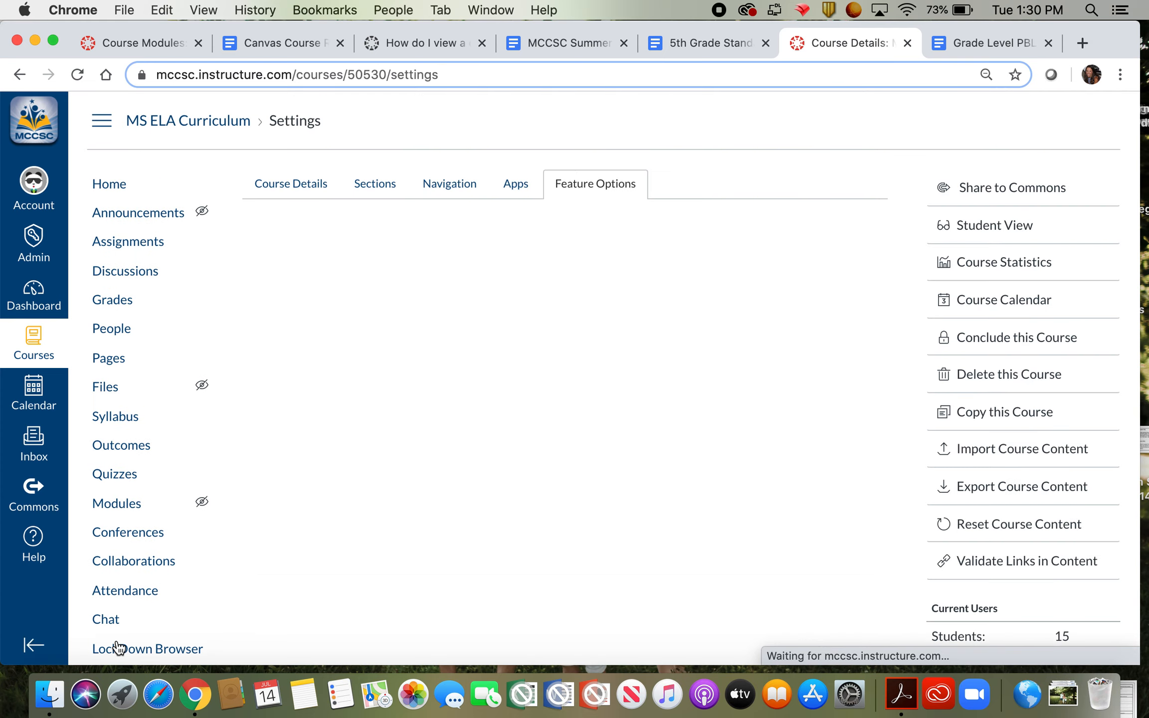
click(301, 185)
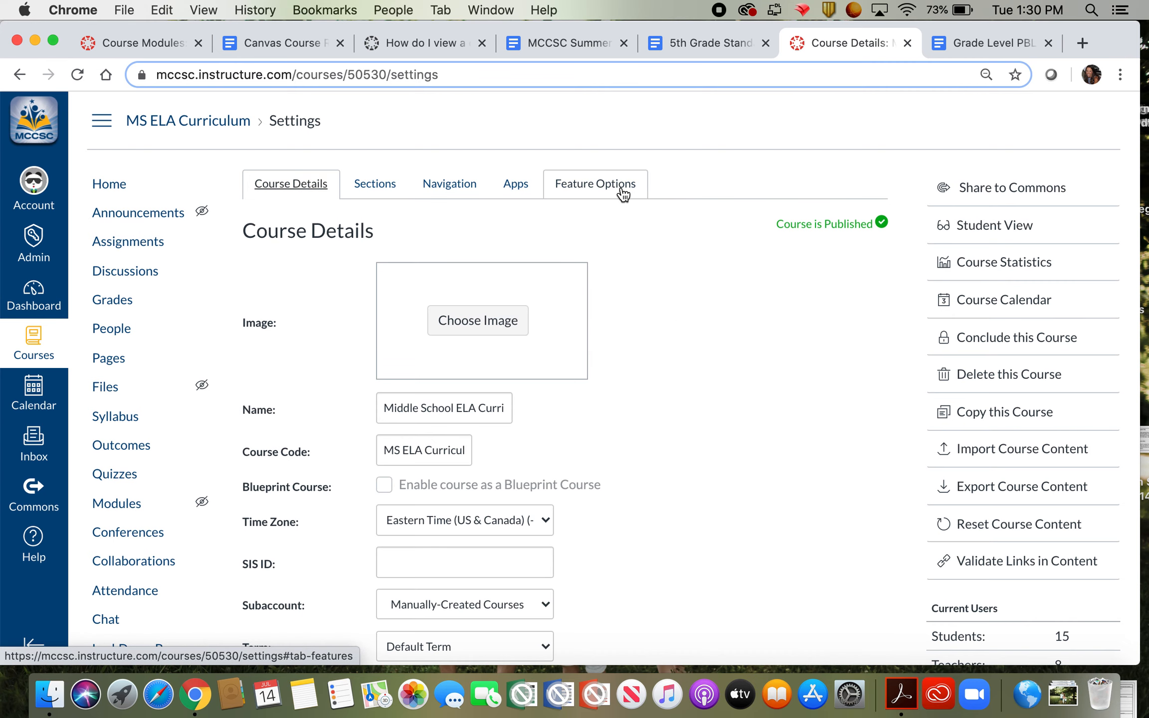
click(566, 191)
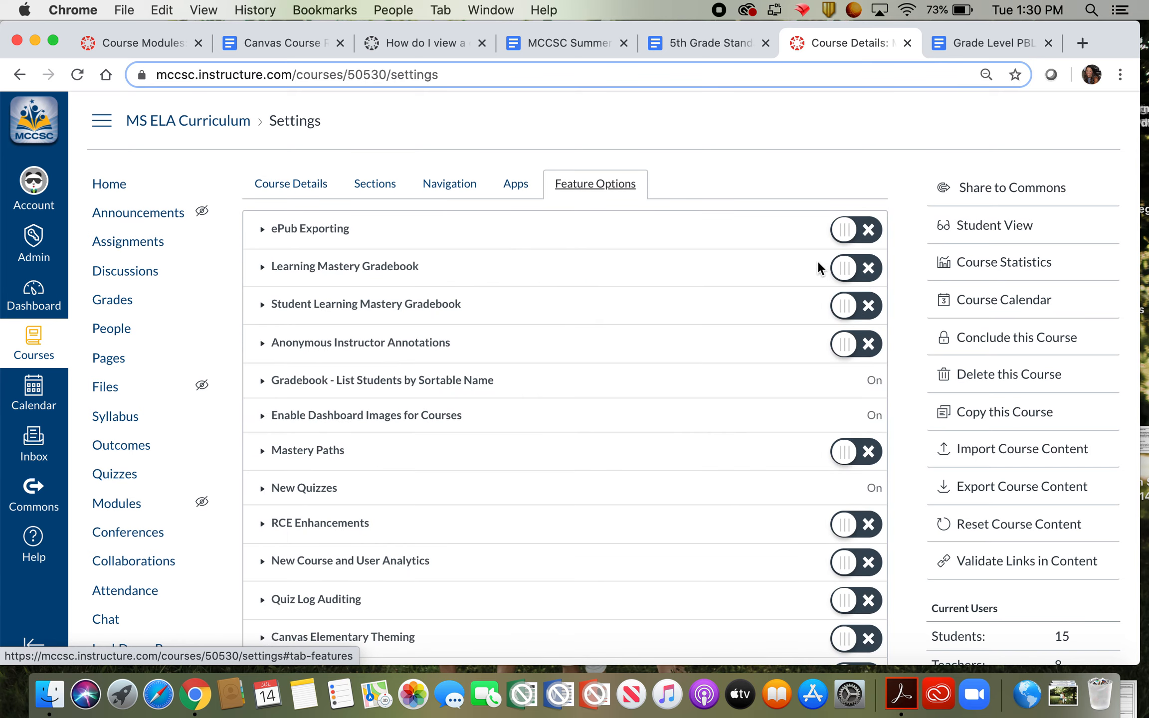
click(843, 268)
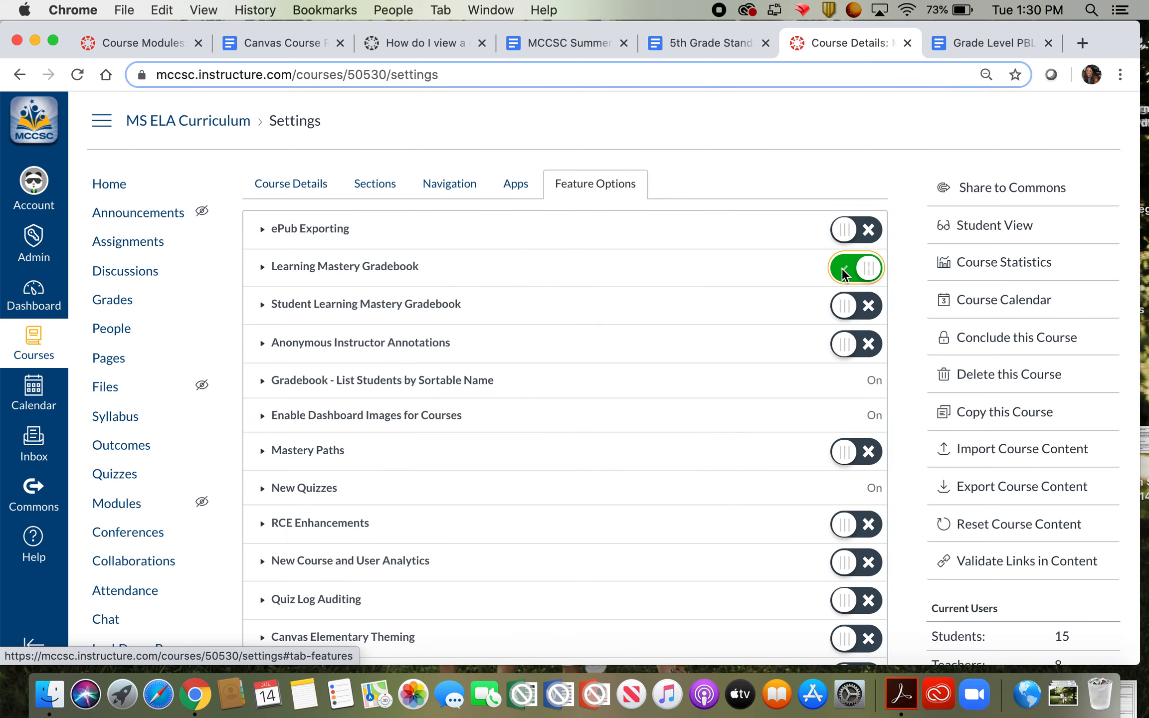
click(846, 305)
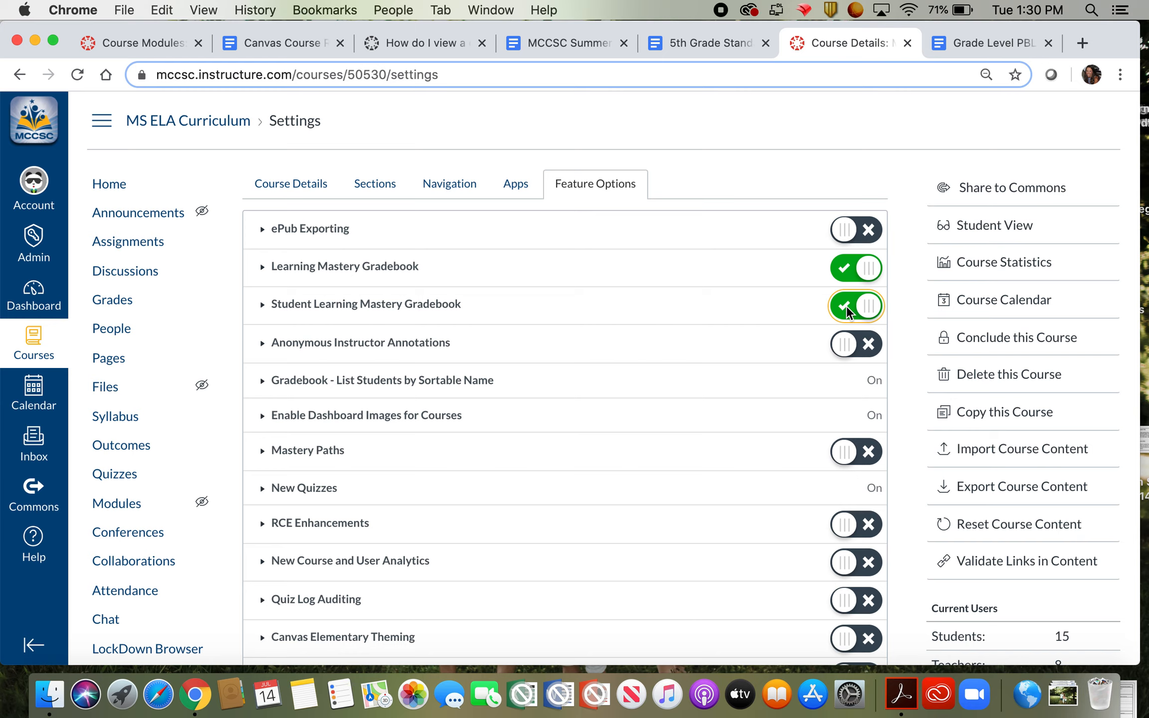
- Review the full list of assignment quizzes in the course as the teacher
click(122, 486)
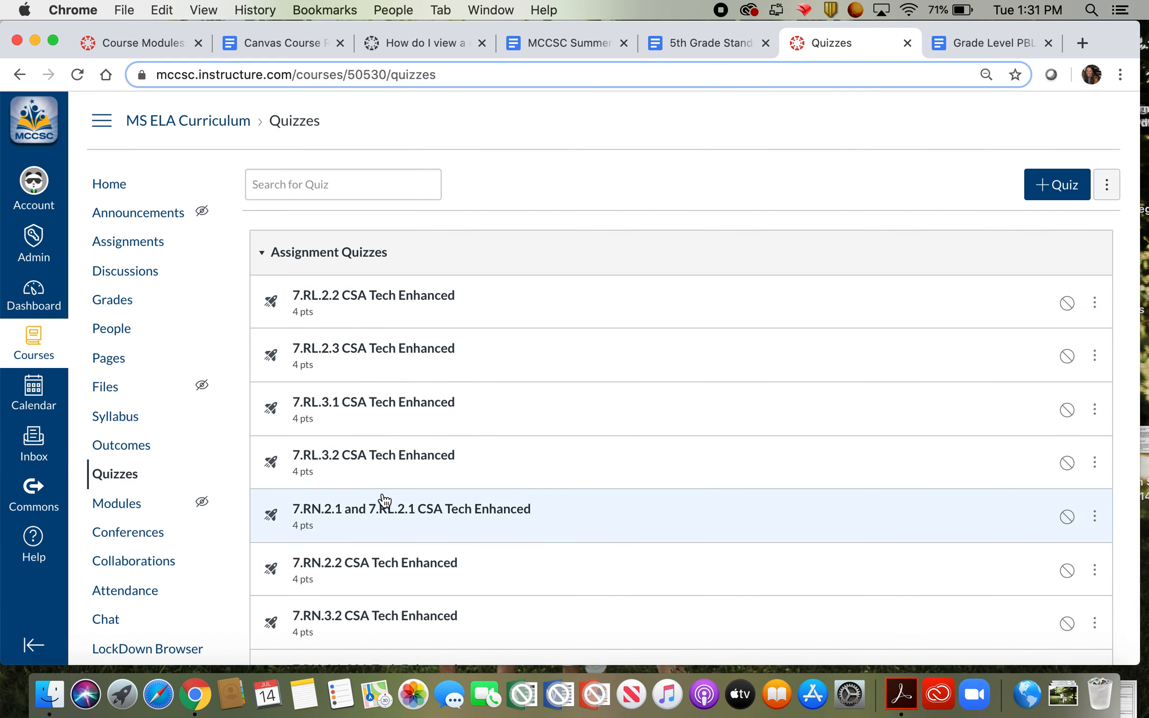
scroll(385, 499, down, 10)
scroll(385, 500, up, 10)
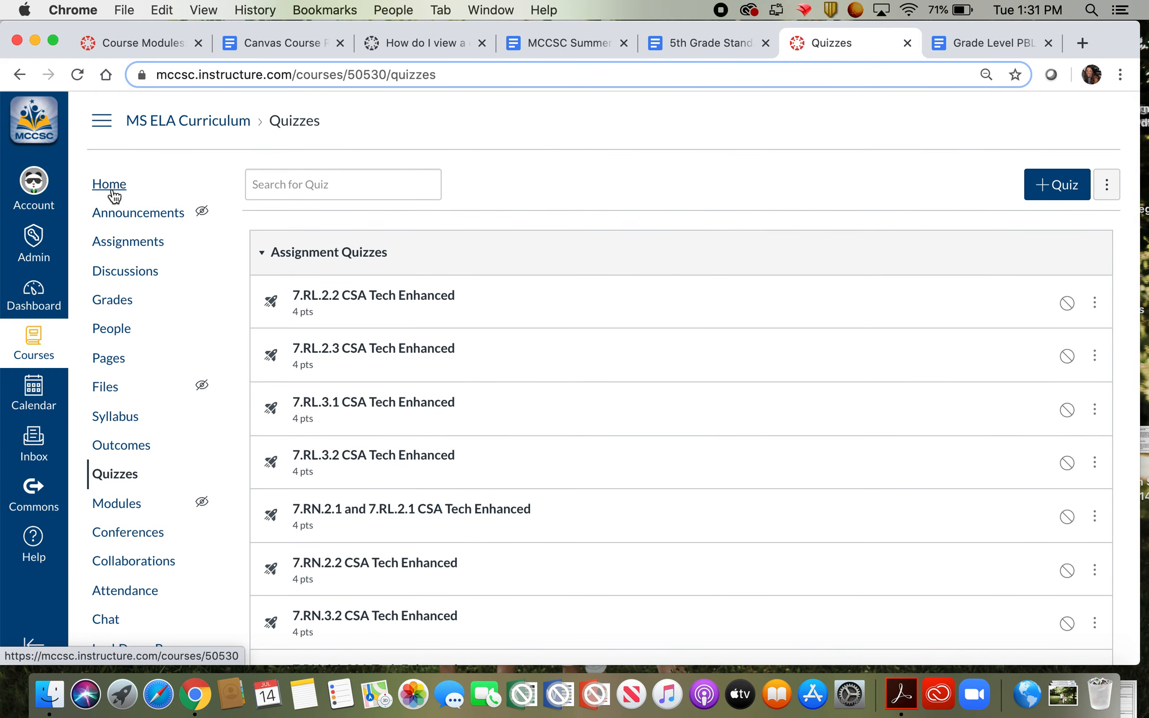
- Check from the course home page's Student View which quizzes students can see, and leave Student View
click(113, 192)
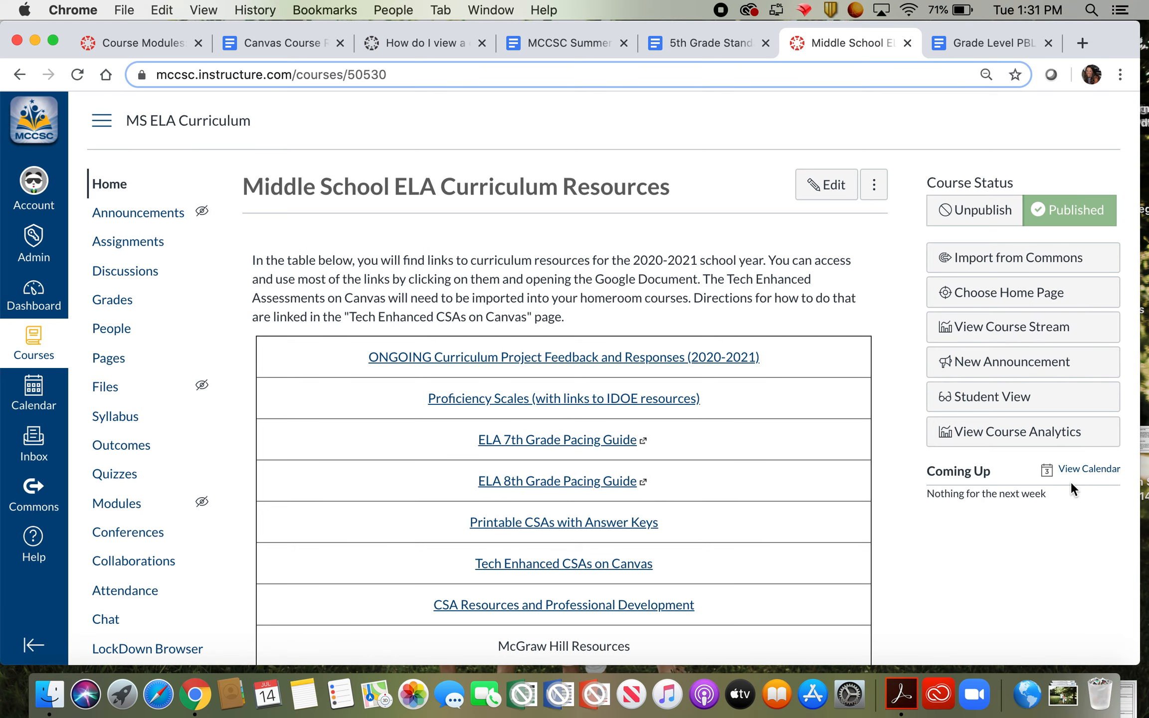
scroll(1071, 483, down, 3)
scroll(1071, 481, up, 1)
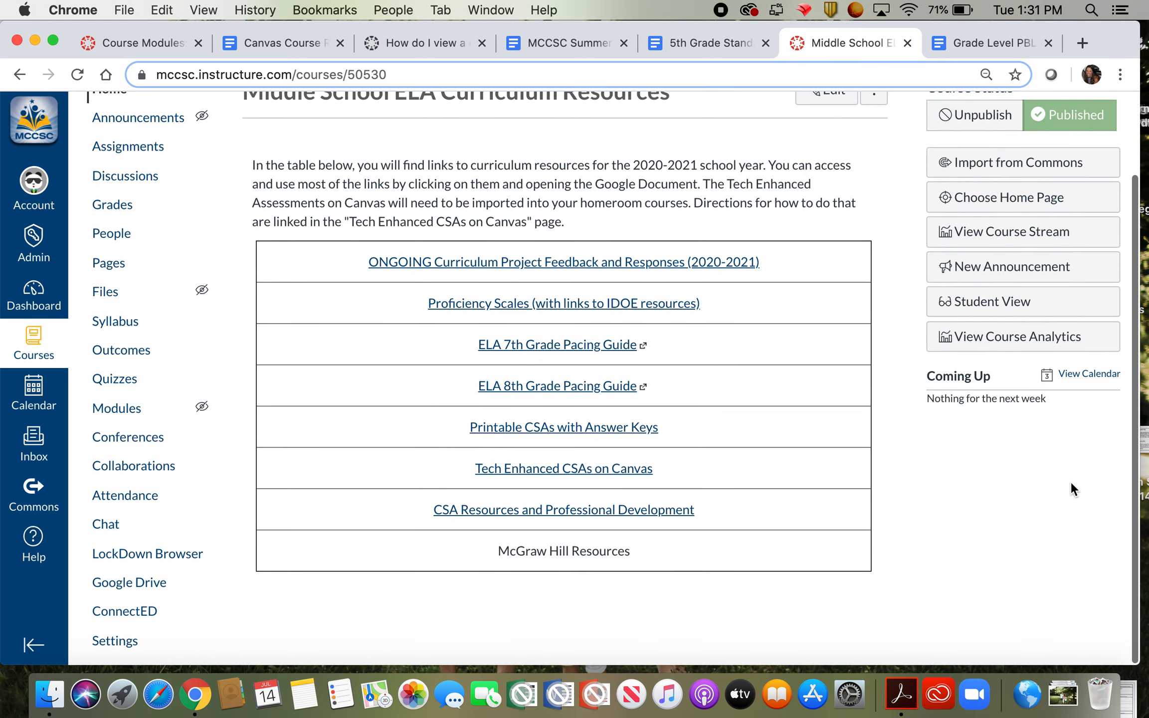
click(1014, 305)
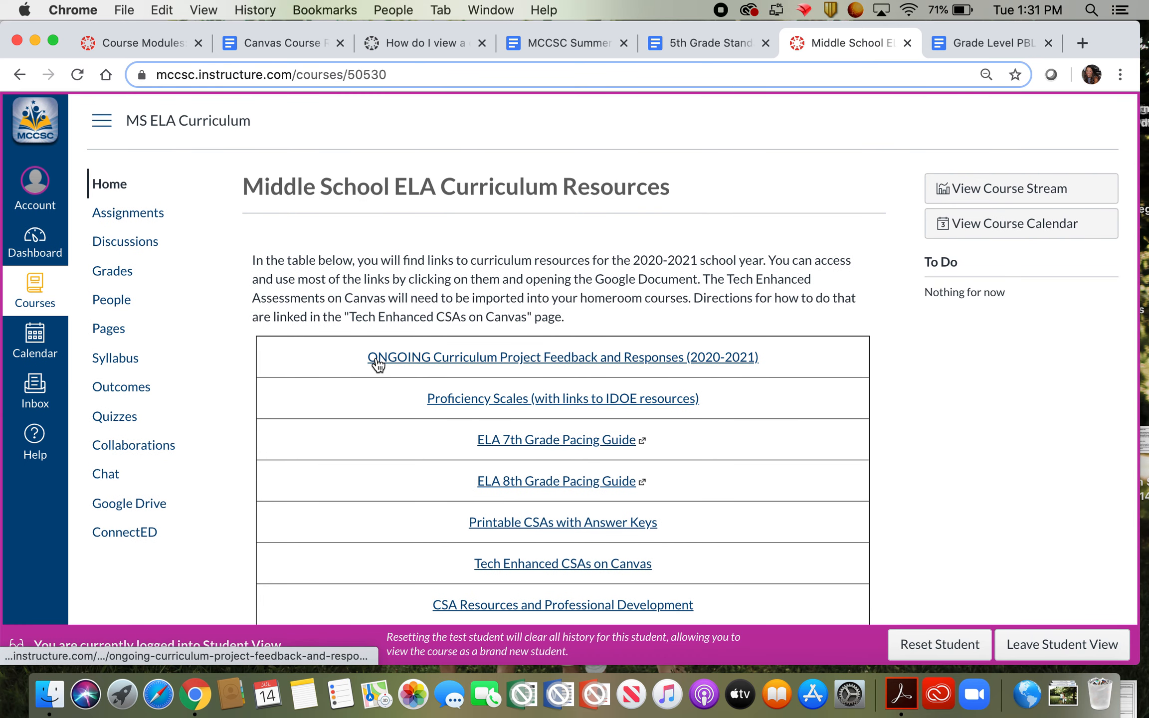
click(119, 419)
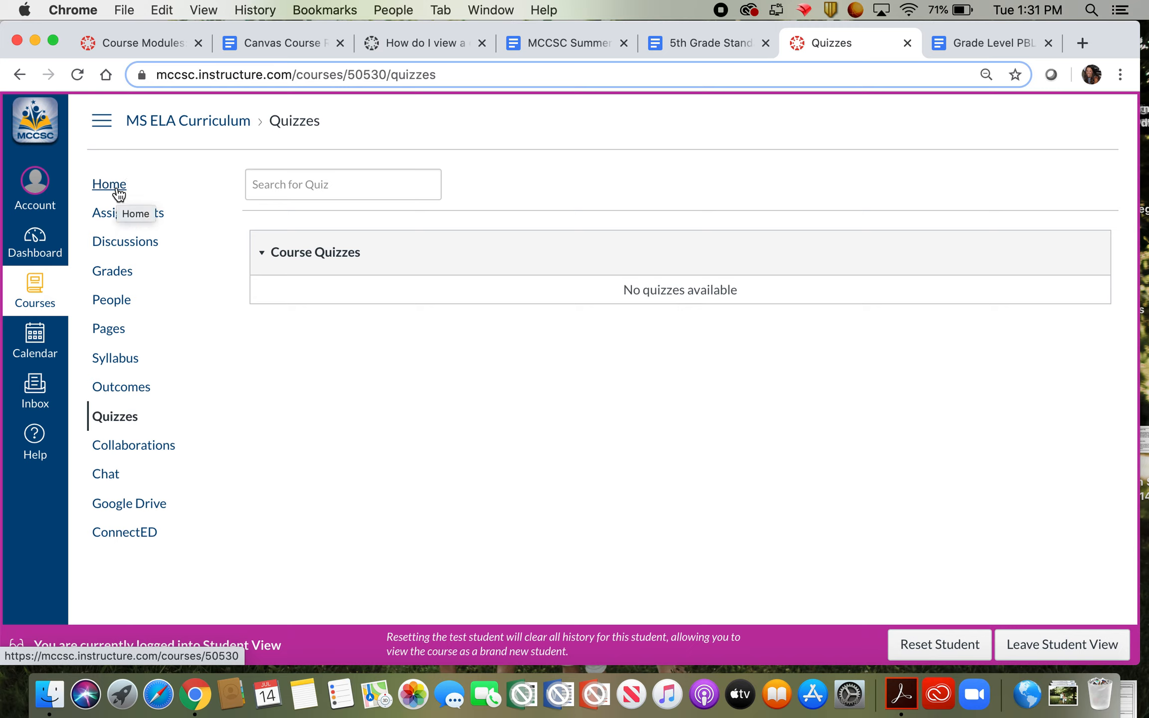
click(1073, 651)
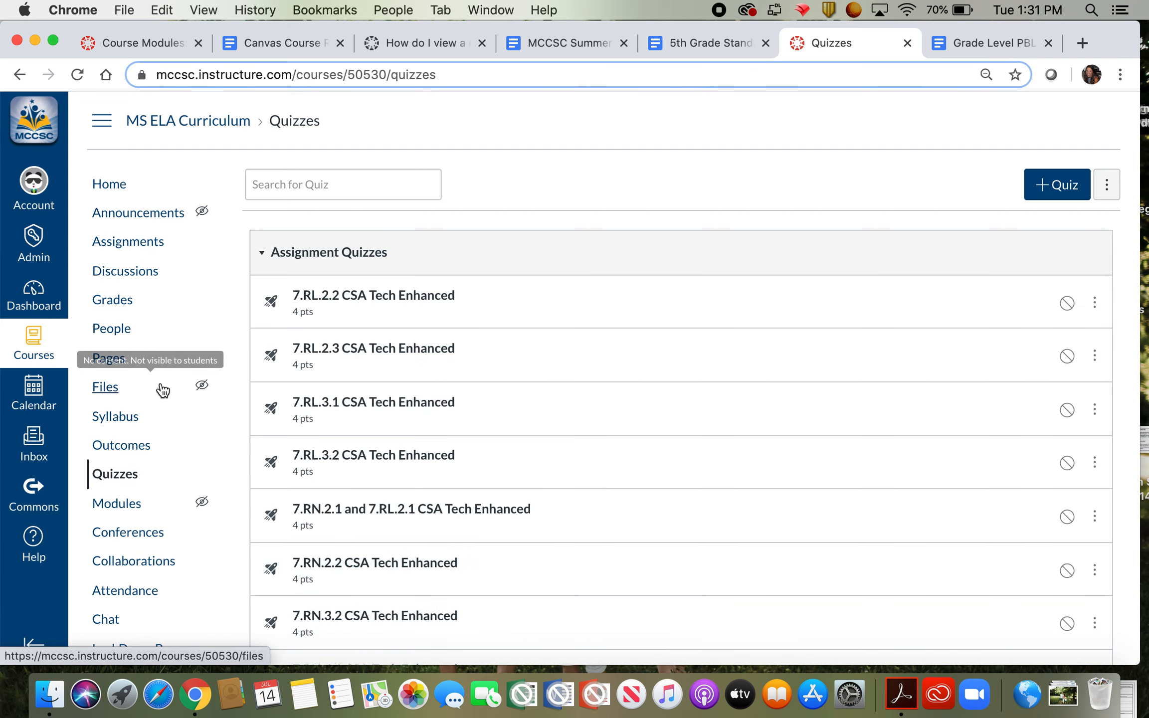
- Publish the Practice Assessment for Grading quiz at the end of the assignment quizzes list
scroll(597, 578, down, 8)
scroll(596, 578, down, 10)
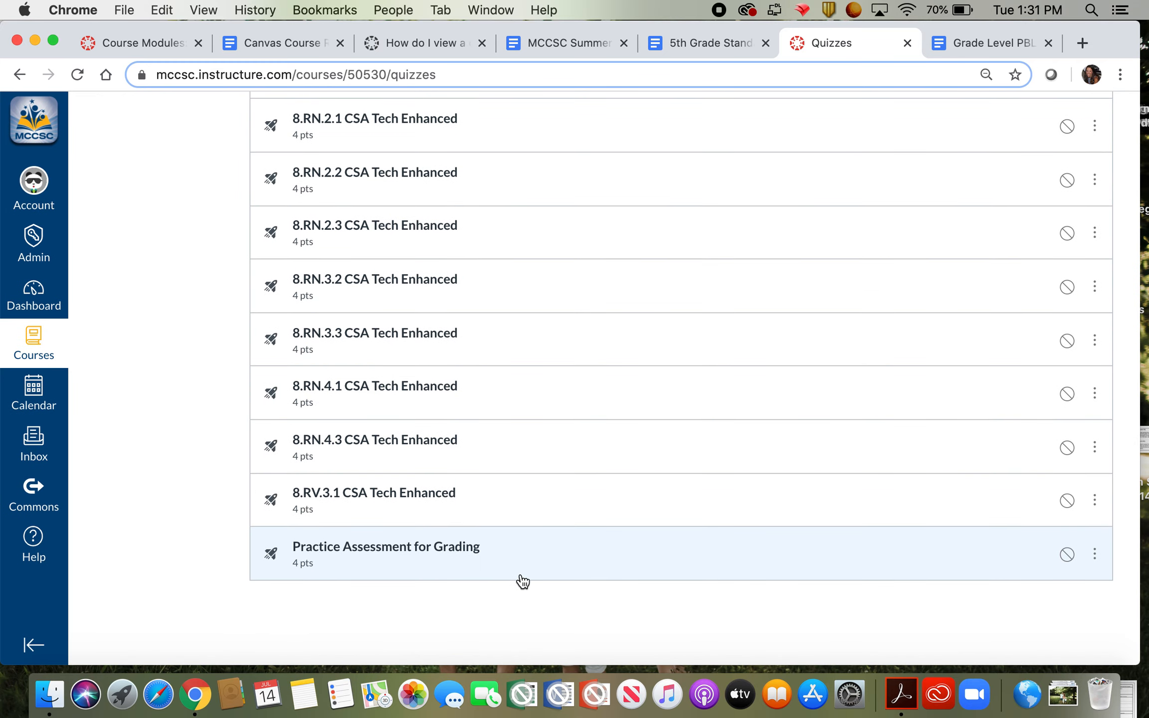
click(1066, 554)
- Enter Student View from the course home page and begin the Practice Assessment for Grading quiz
scroll(464, 398, up, 15)
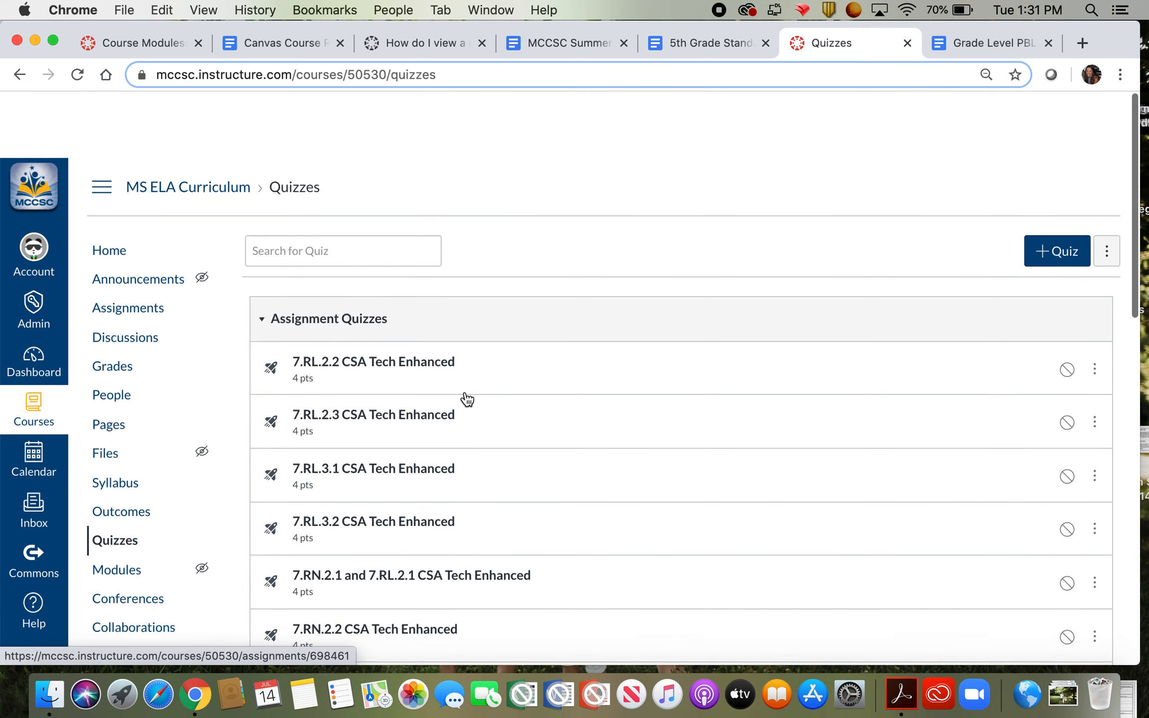
click(106, 194)
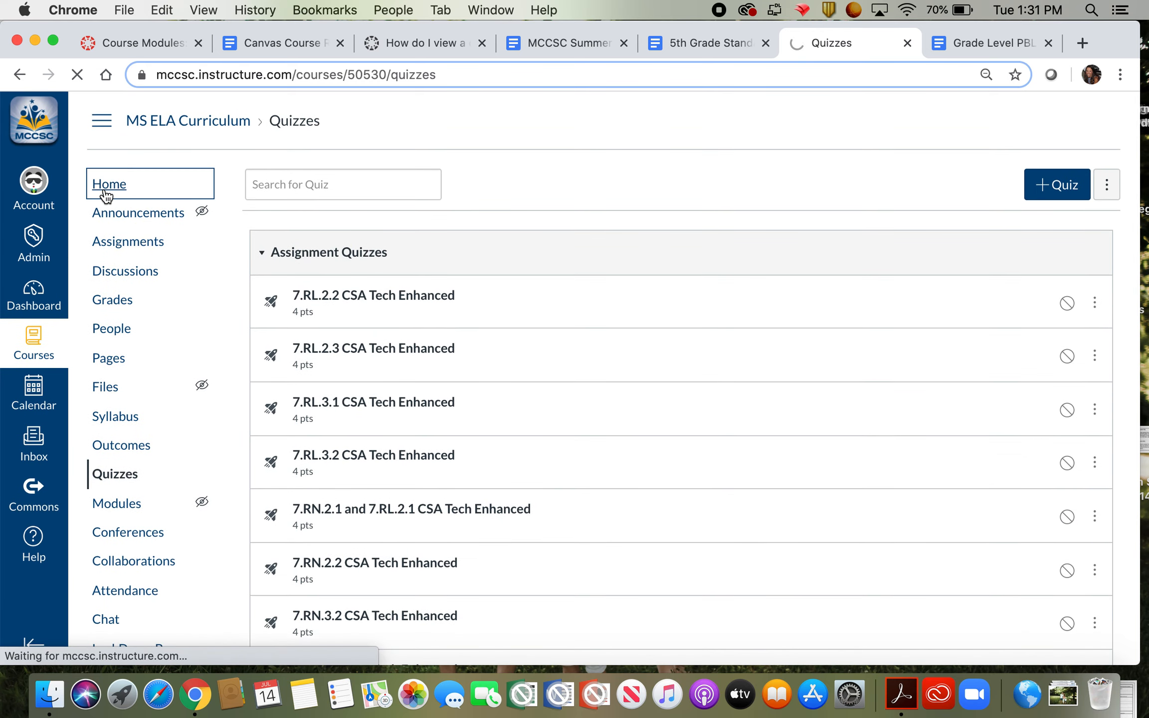
click(1027, 399)
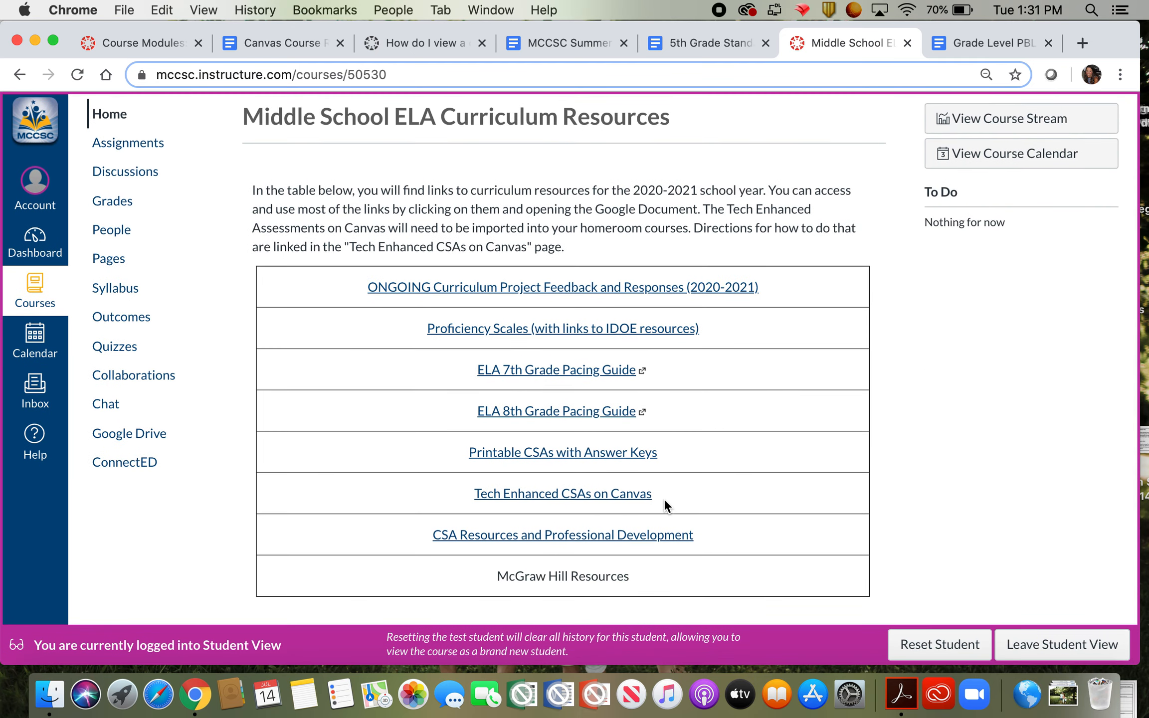
click(129, 355)
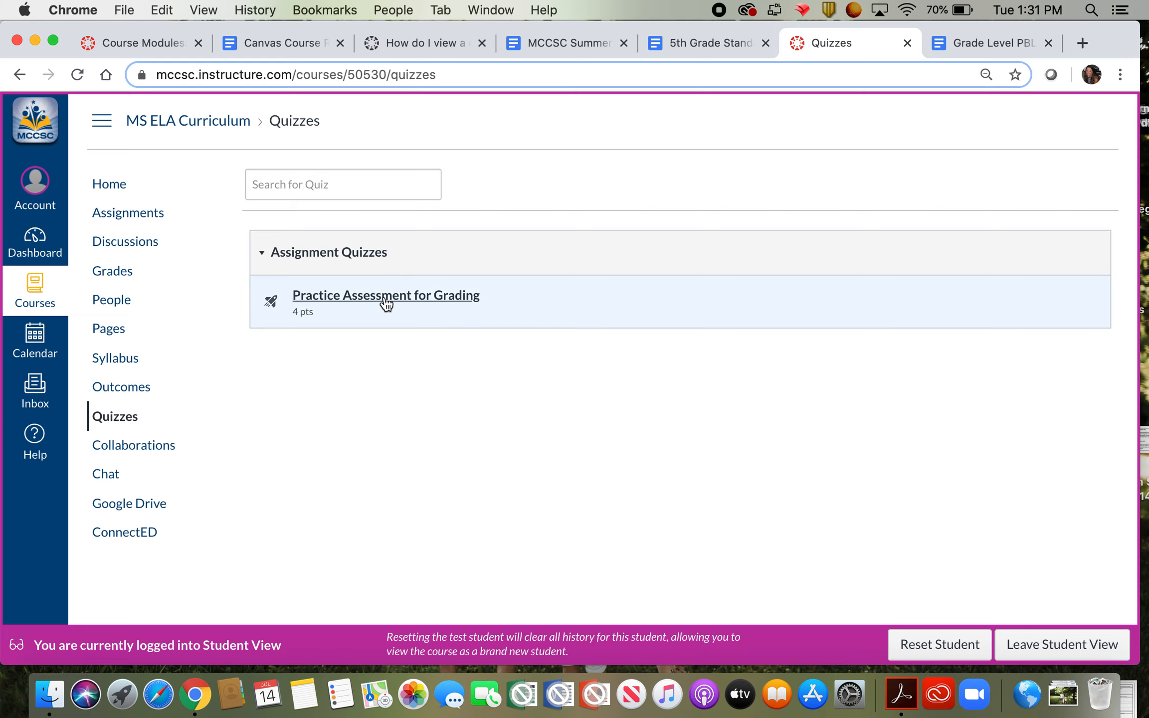
click(410, 298)
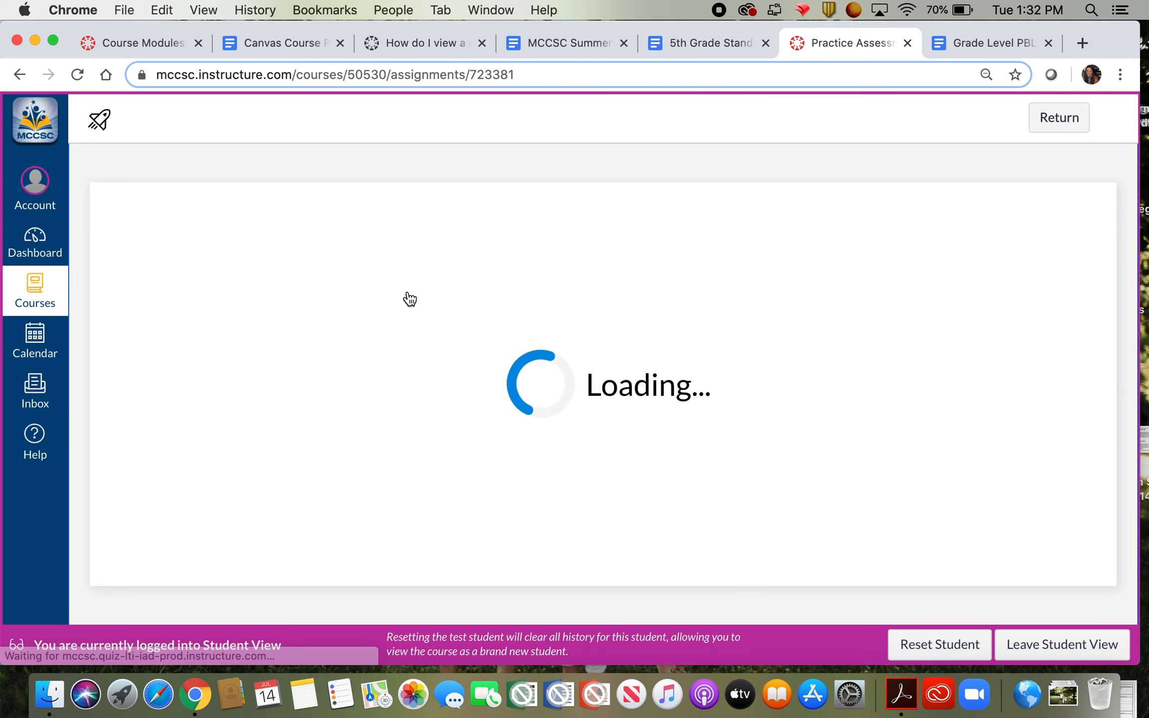
click(142, 474)
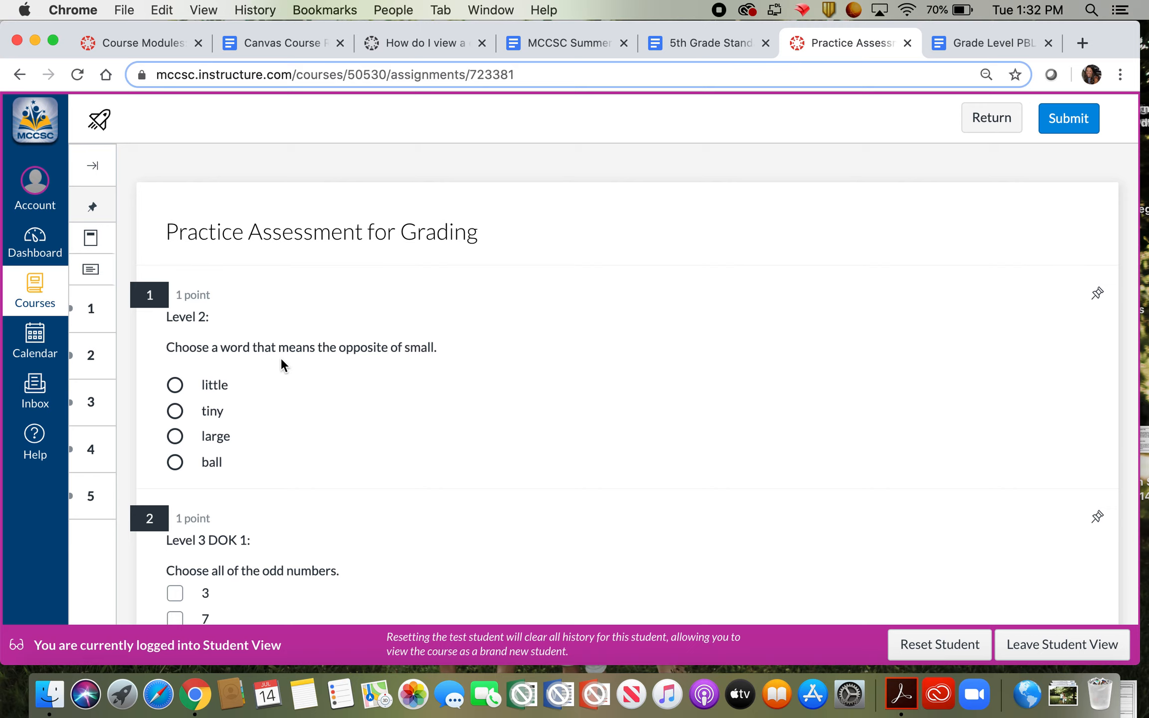
- Answer question 1 with "large" and choose 3 and 7 as the odd numbers in question 2
click(174, 436)
scroll(405, 476, down, 5)
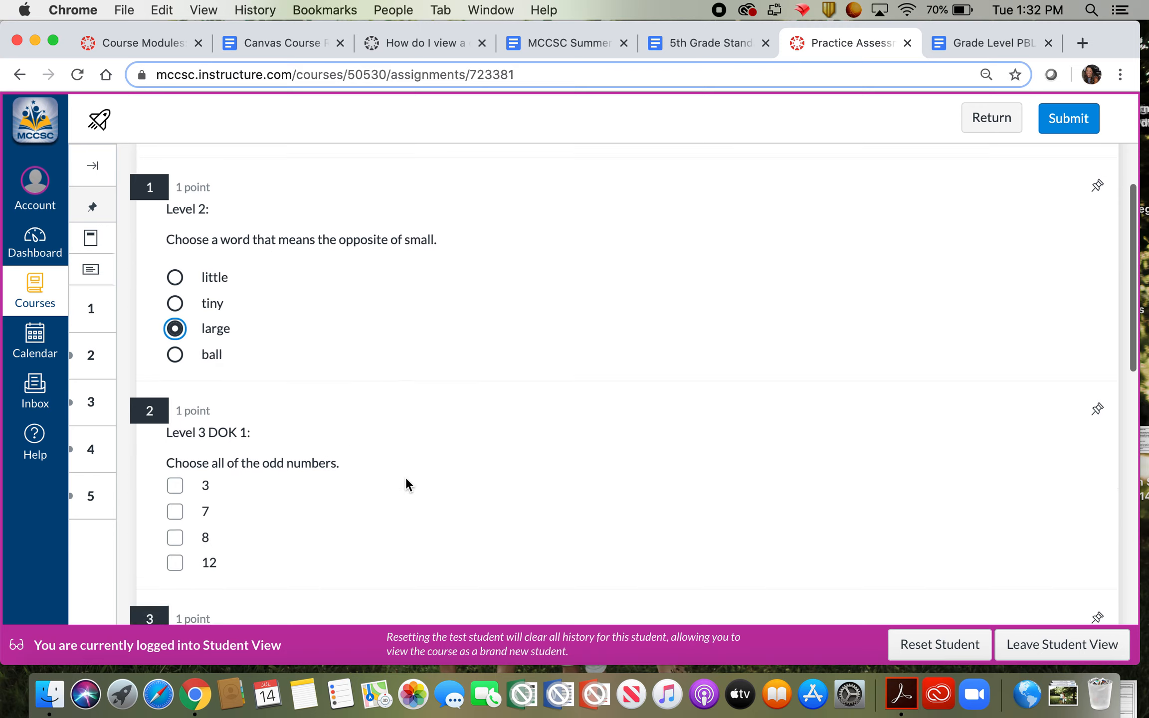
click(178, 363)
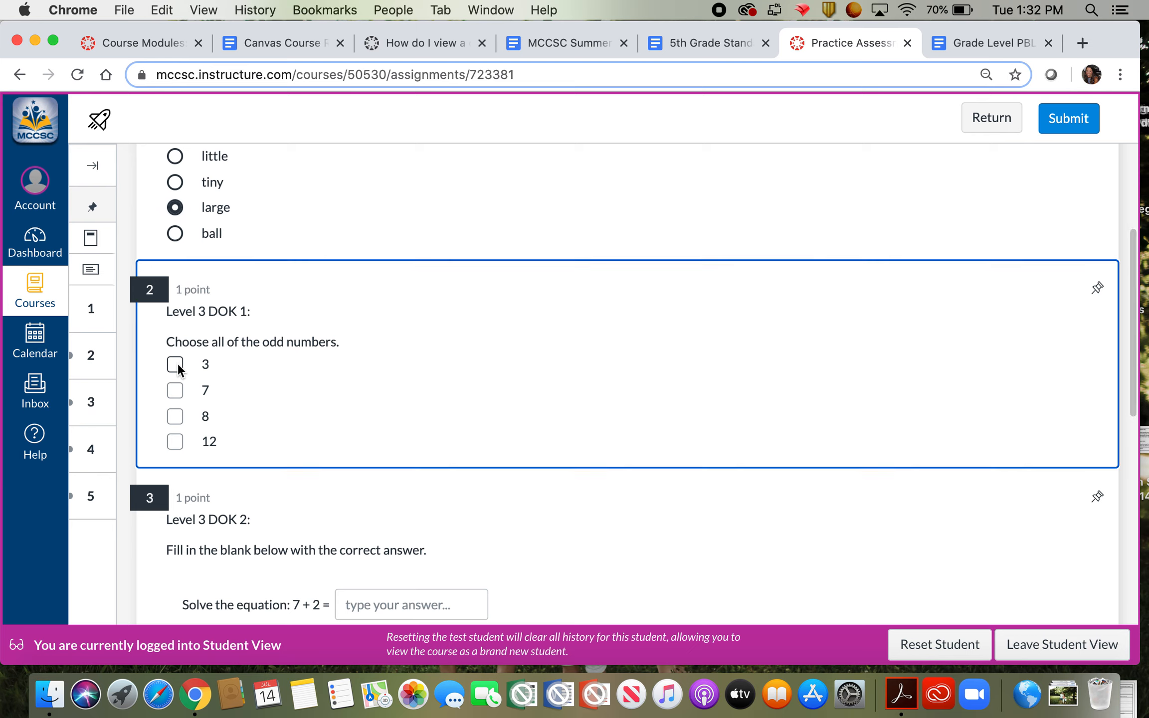
click(175, 390)
- Fill in the blank for 7 + 2 in question 3 with 8
scroll(354, 420, down, 2)
scroll(361, 415, down, 1)
click(371, 458)
text(8)
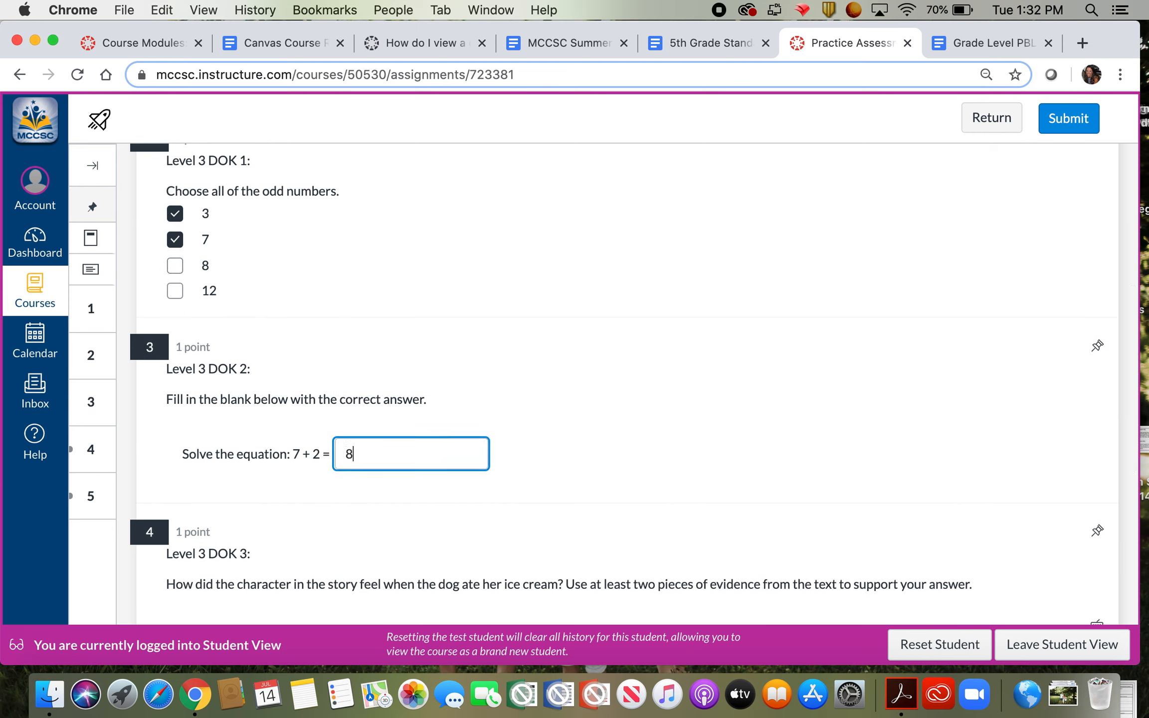
- Begin the written answer to question 4 with "She felt sad when the dog ate her ice cream."
scroll(633, 385, down, 5)
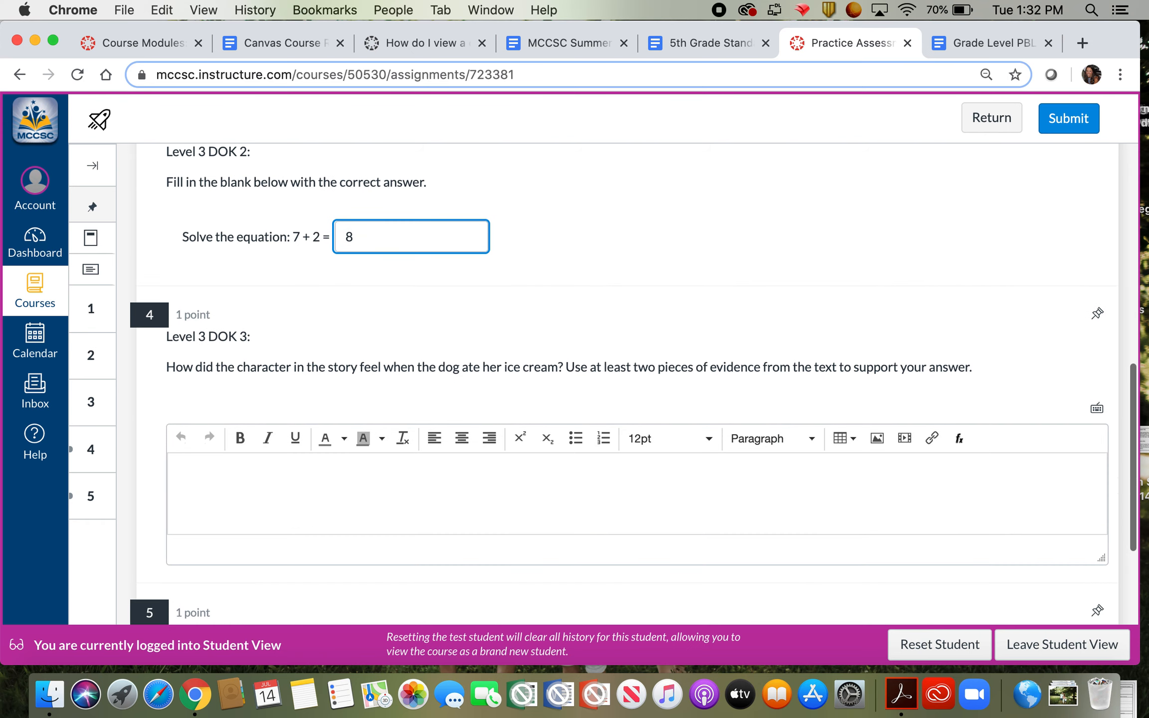
click(255, 477)
text(She felt sad when the dog at)
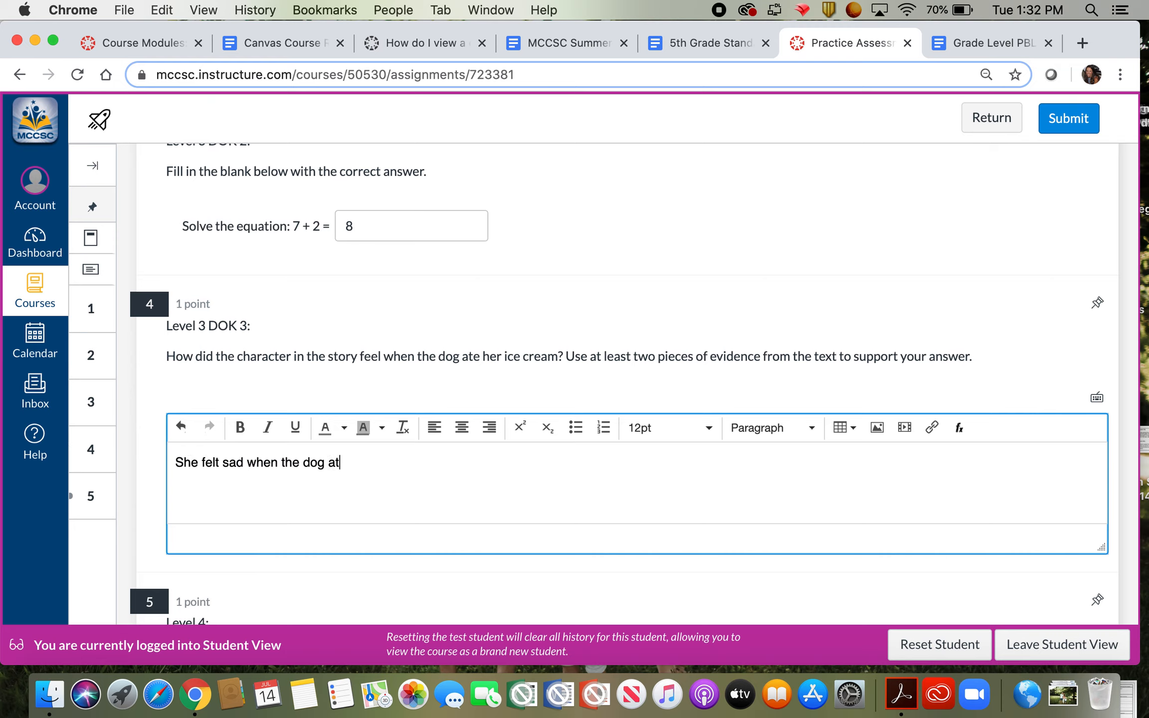
text(e her ice cream. )
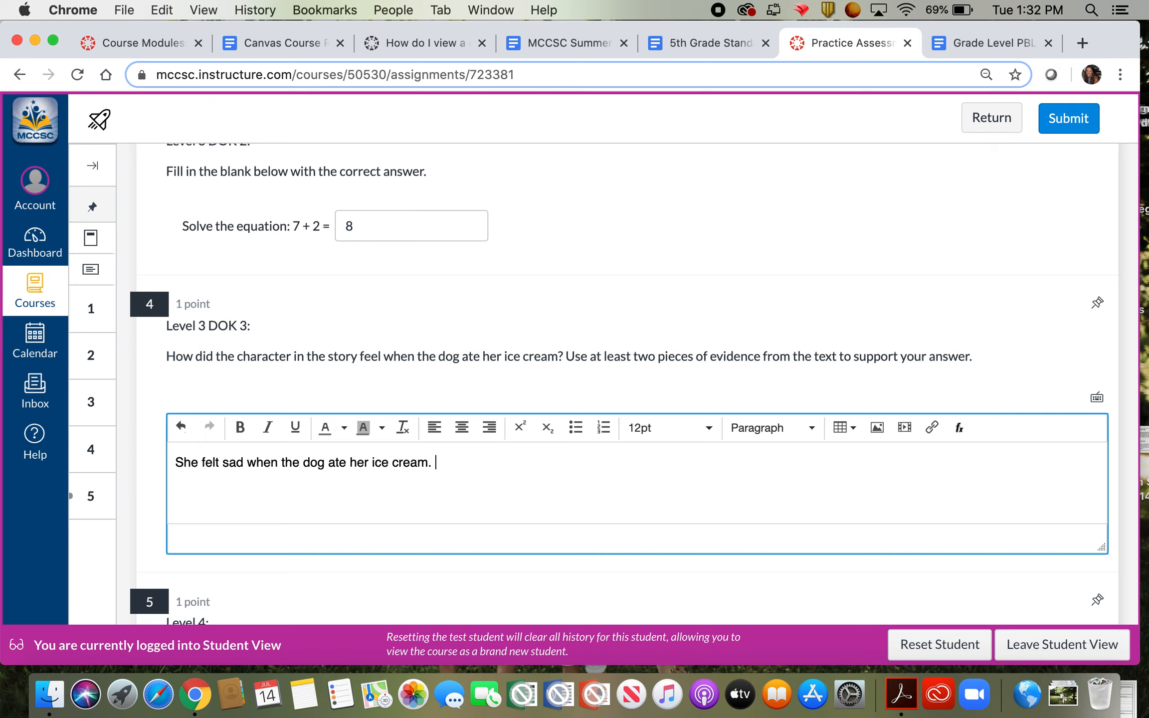
- Extend question 4's answer with "I know this because she started to cry. She also mentioned later that she was still feeling upset."
text(I know this because she started to cry.)
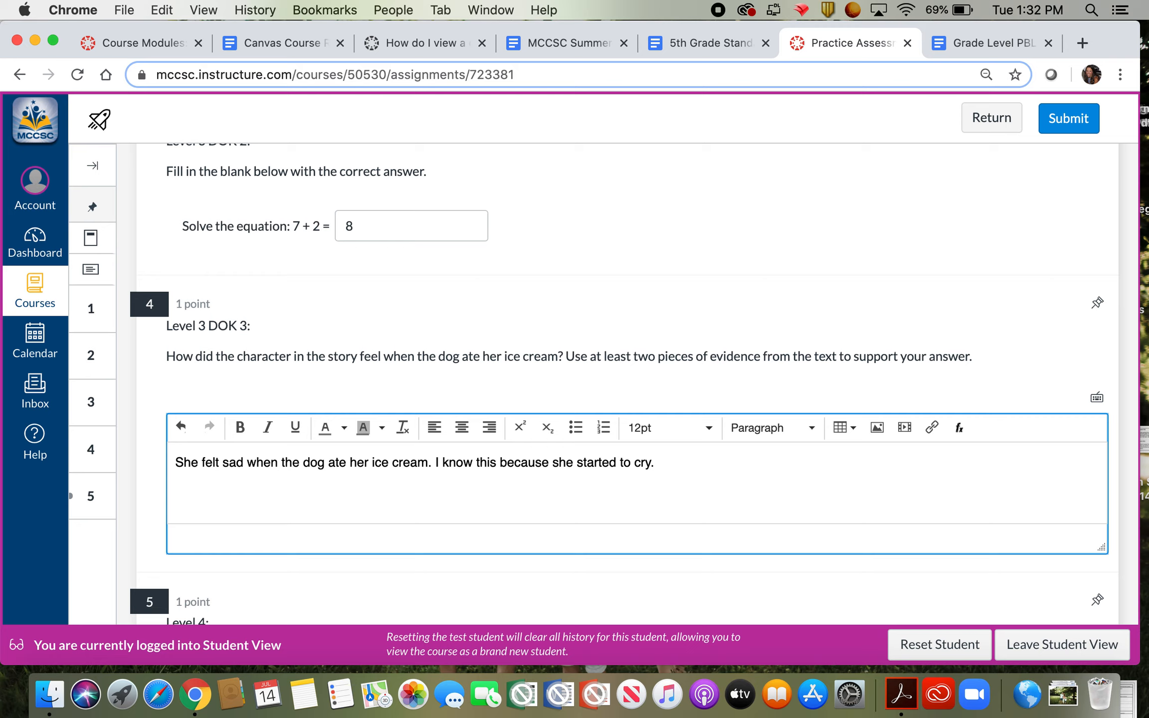
text(She also mentione)
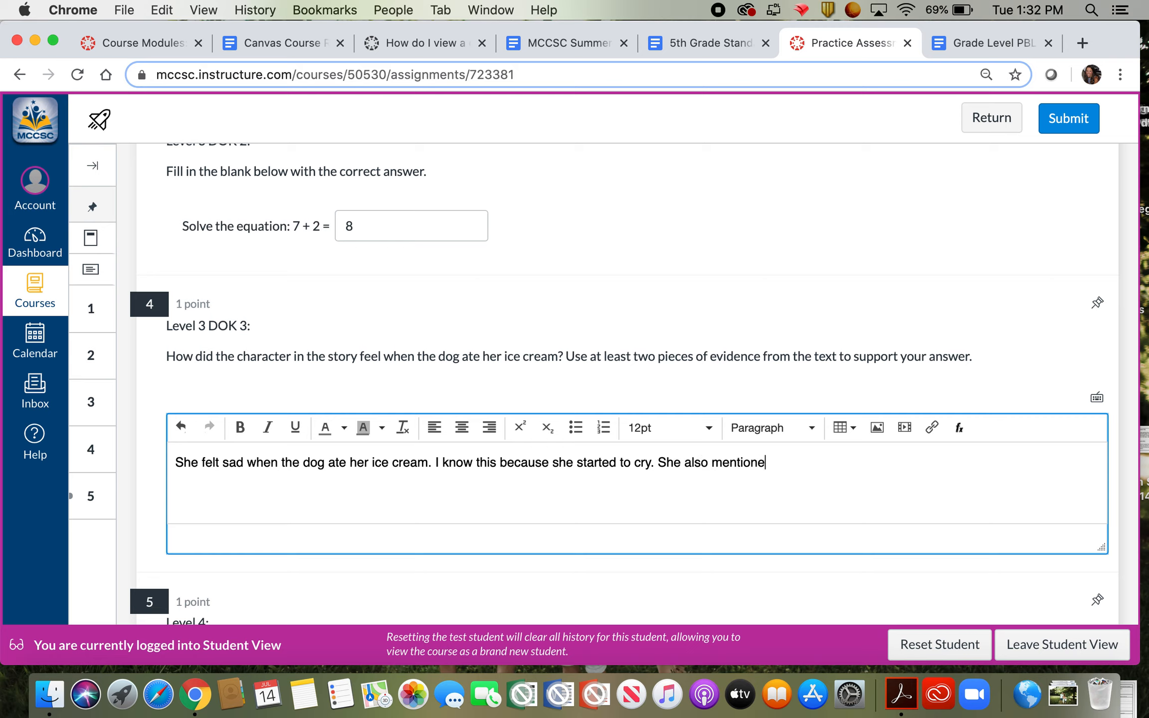
text(d later that she was still feeling upset.)
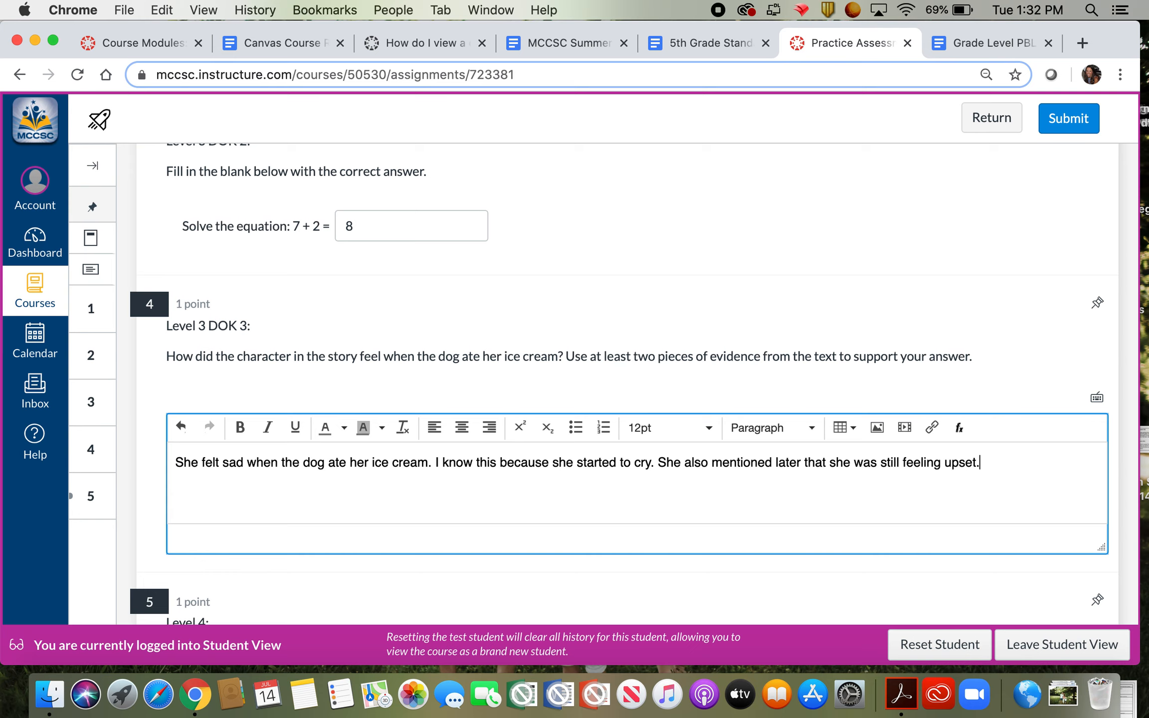
- Answer question 5 about the story's resolution with "It would be different."
scroll(250, 499, down, 6)
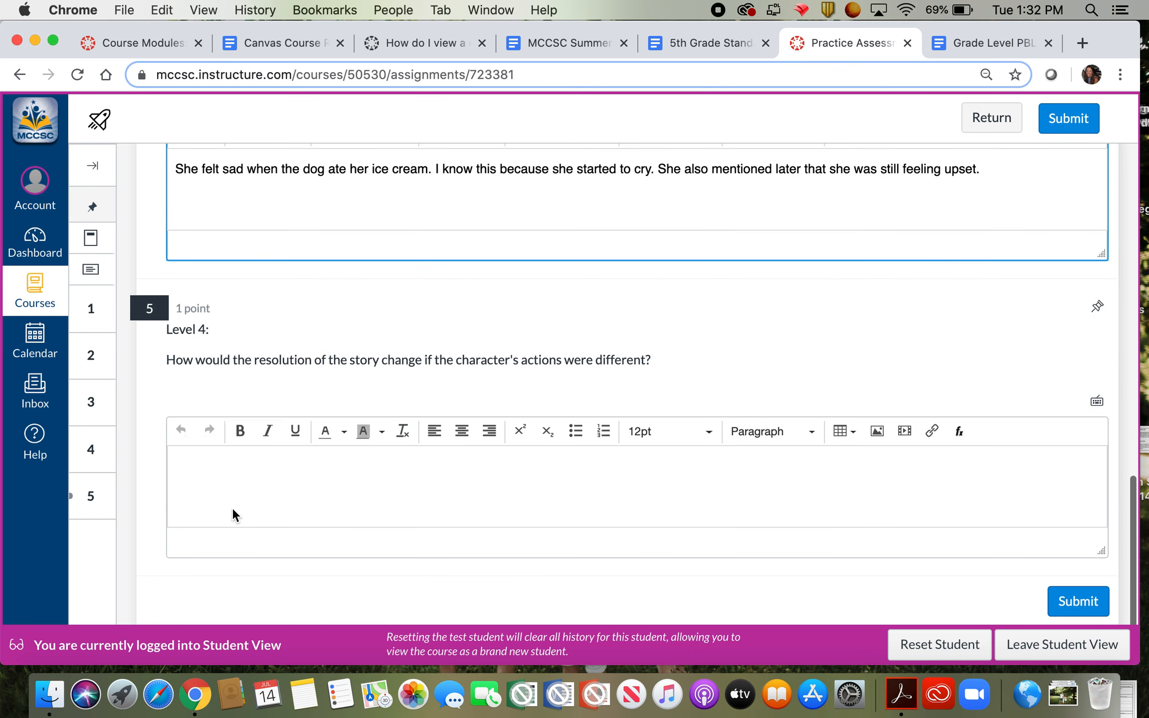
click(200, 483)
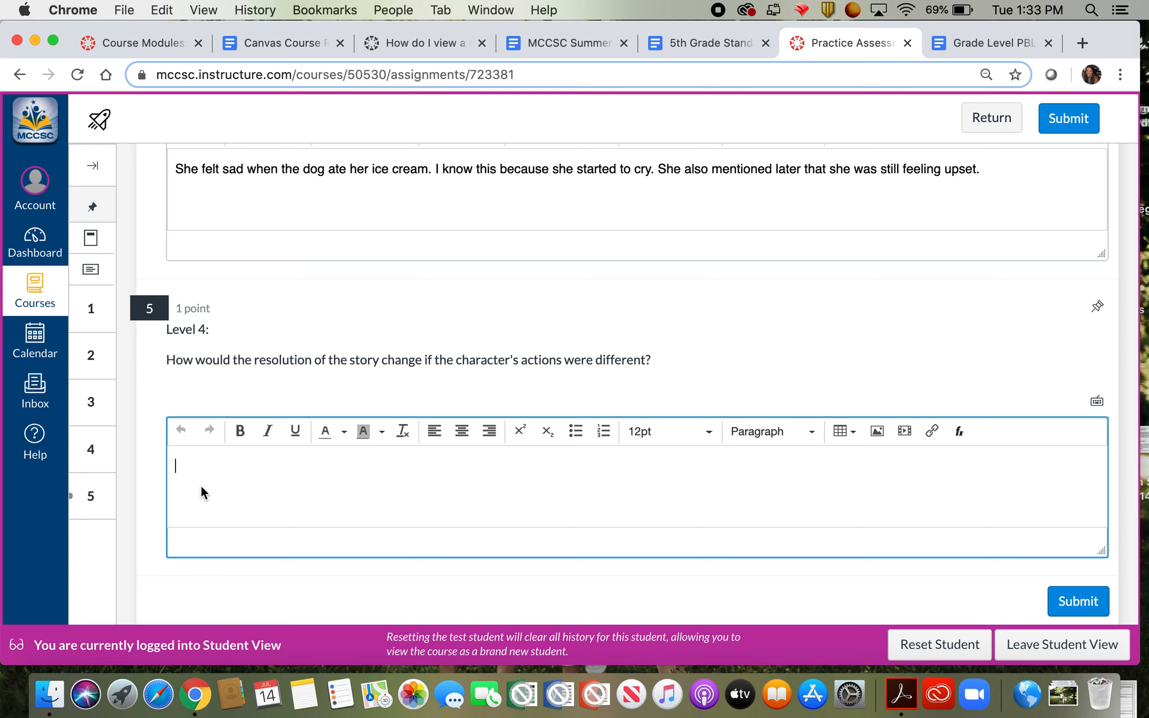
text(It would be different.)
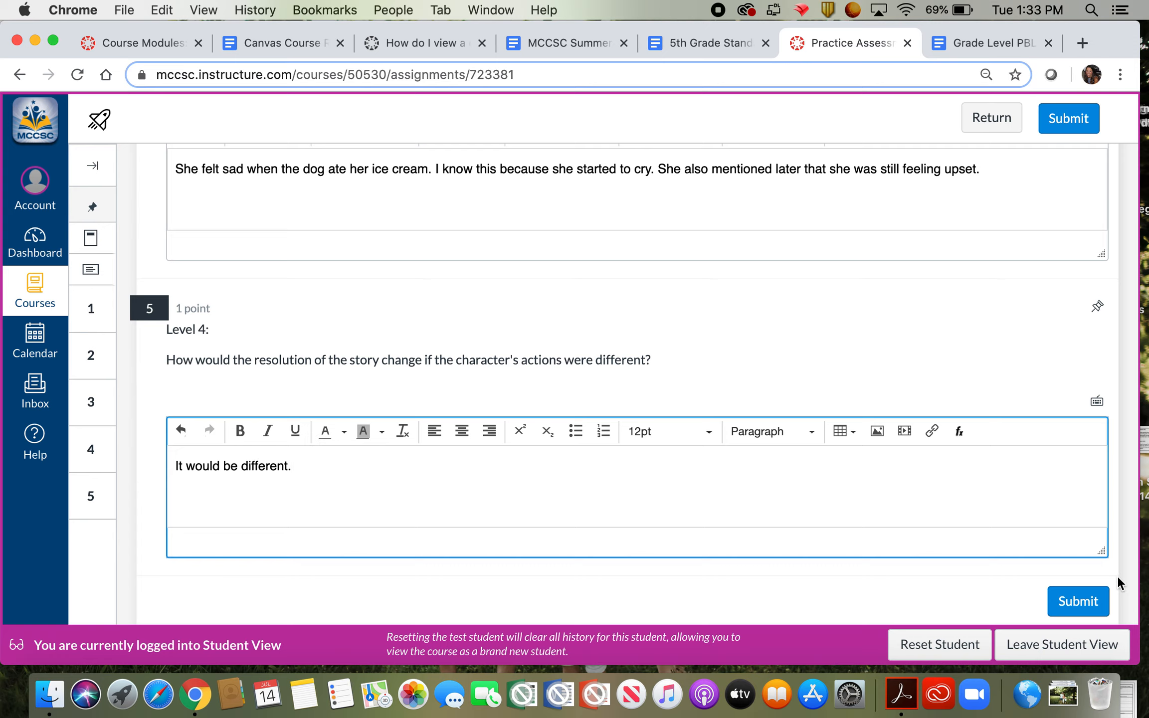
- Submit the practice assessment, confirm the submission and review the test student's results
click(1087, 601)
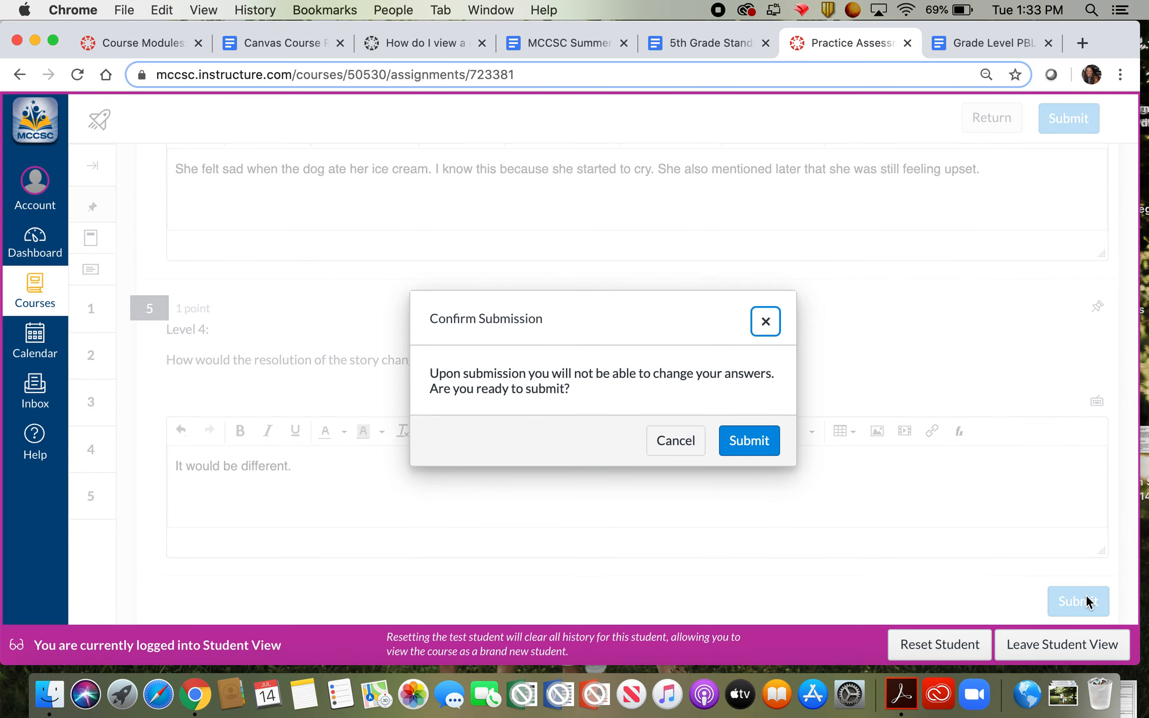
click(747, 441)
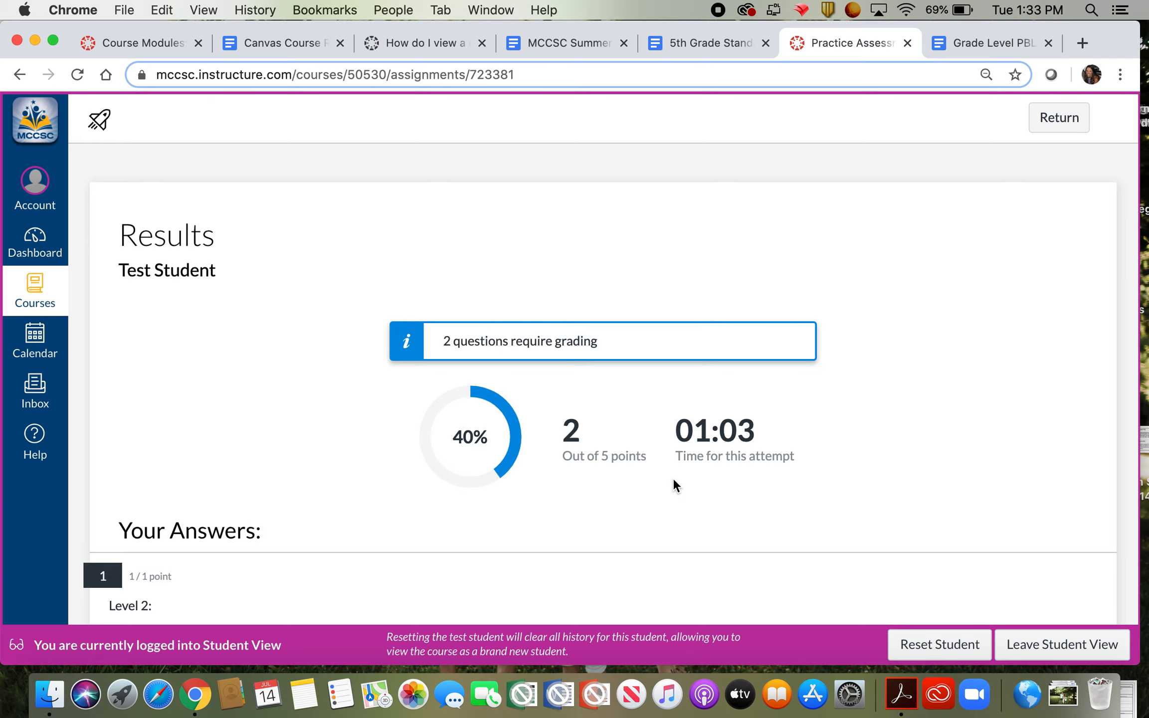
scroll(673, 483, down, 15)
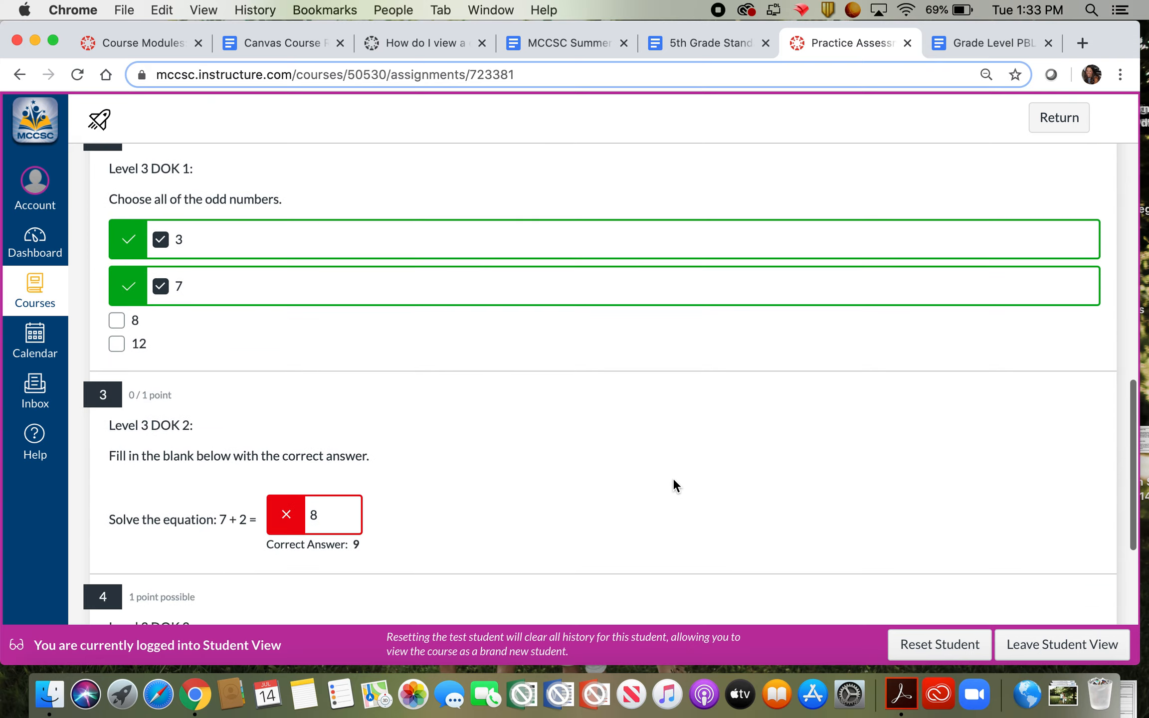
scroll(672, 478, up, 15)
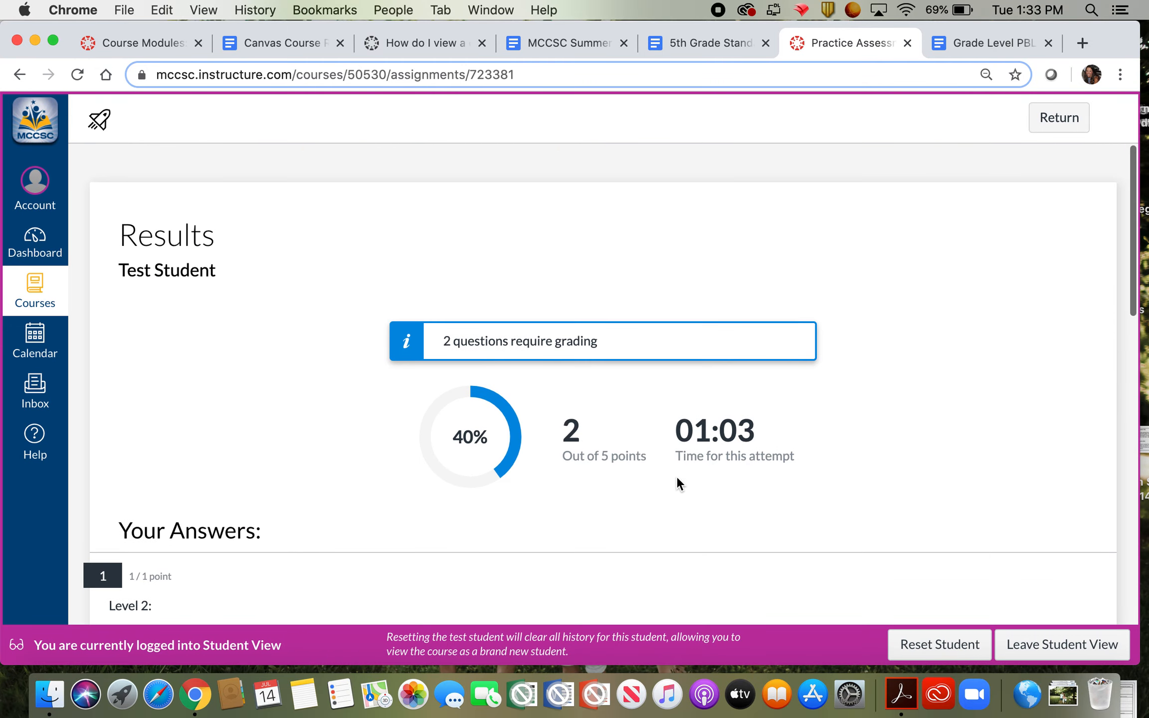
- Leave Student View and open the gradebook of the Middle School ELA Curriculum Resources course
click(1041, 654)
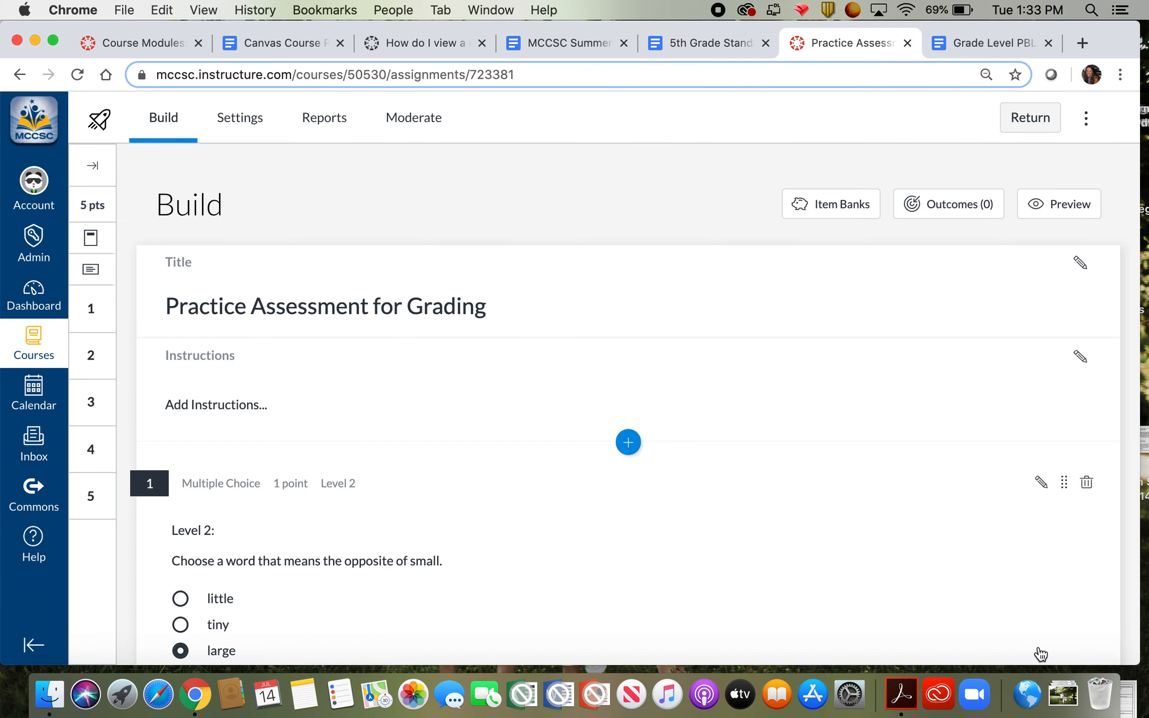
click(31, 333)
scroll(188, 548, down, 6)
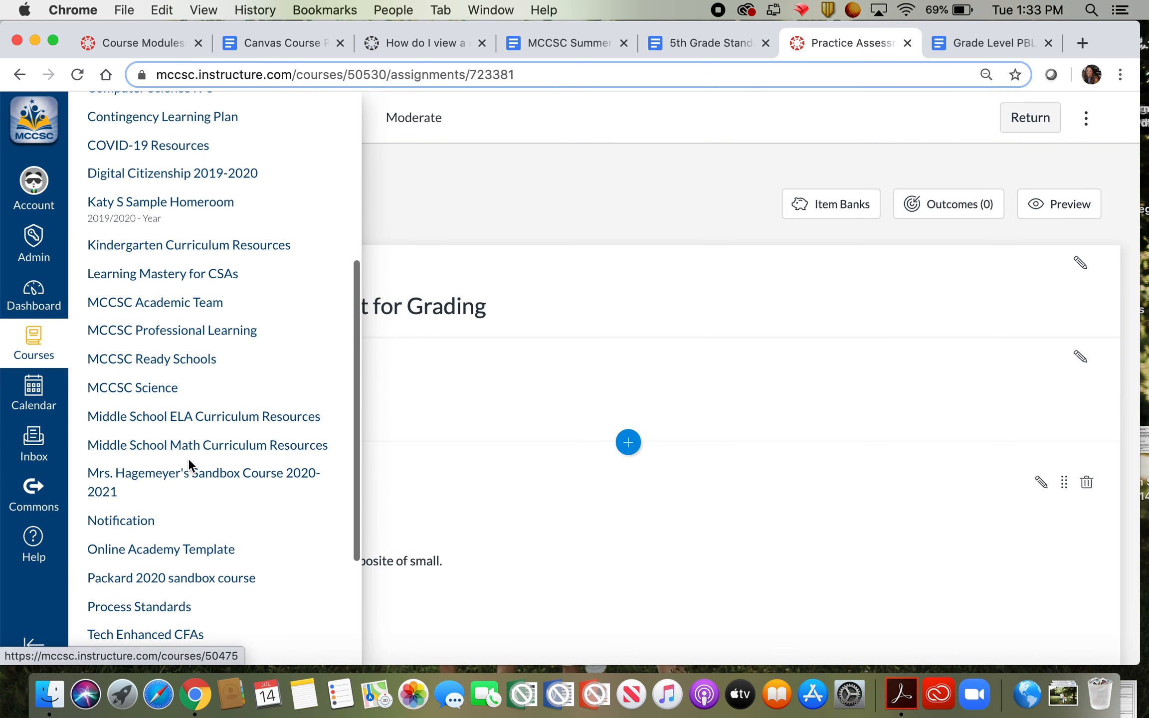
click(197, 423)
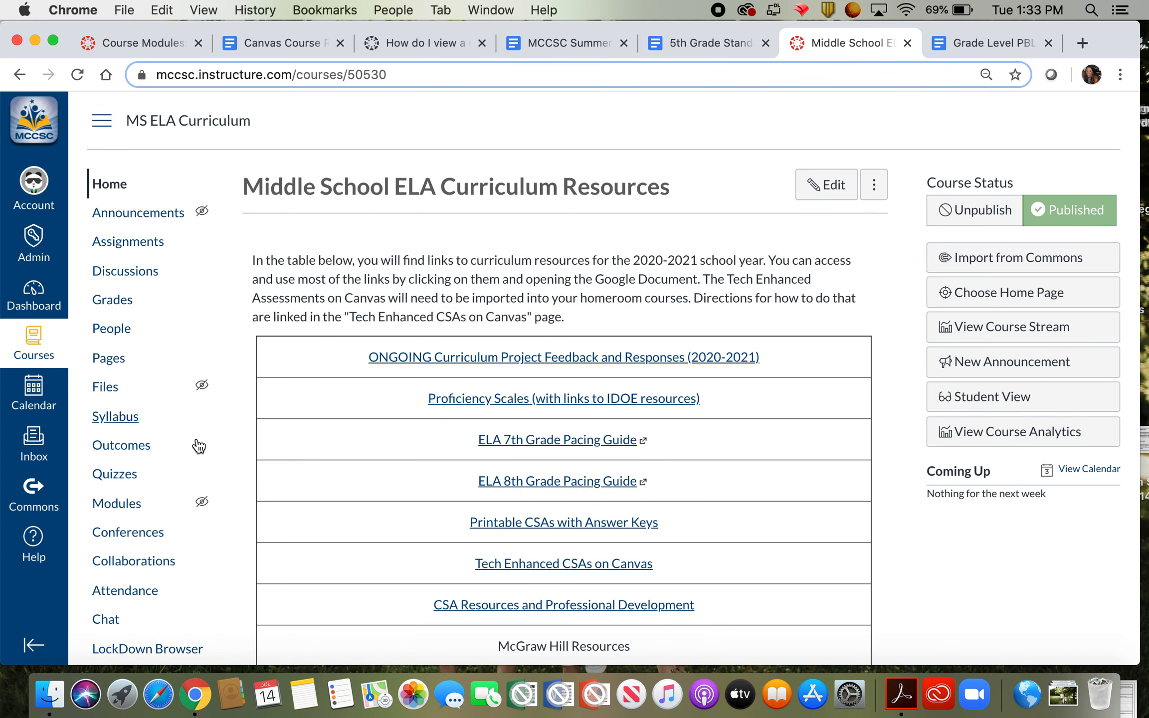
click(122, 305)
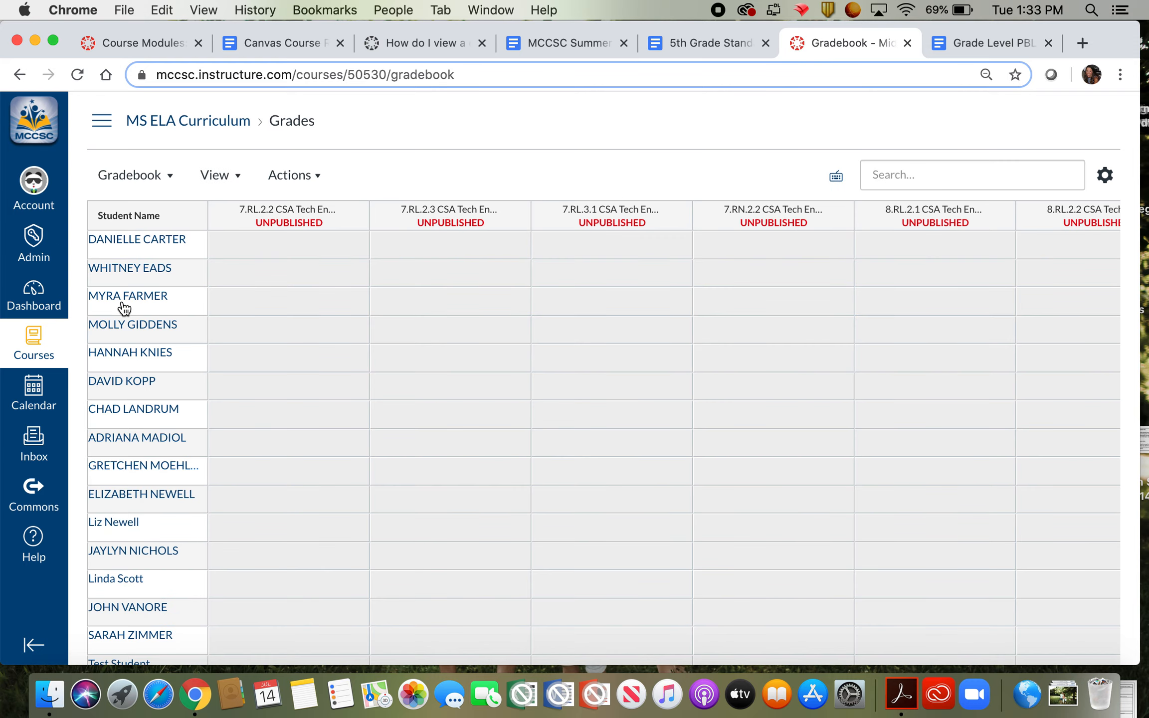
- Find the Test Student's Practice Assessment grade in the gradebook and open that submission in SpeedGrader
scroll(585, 290, right, 5)
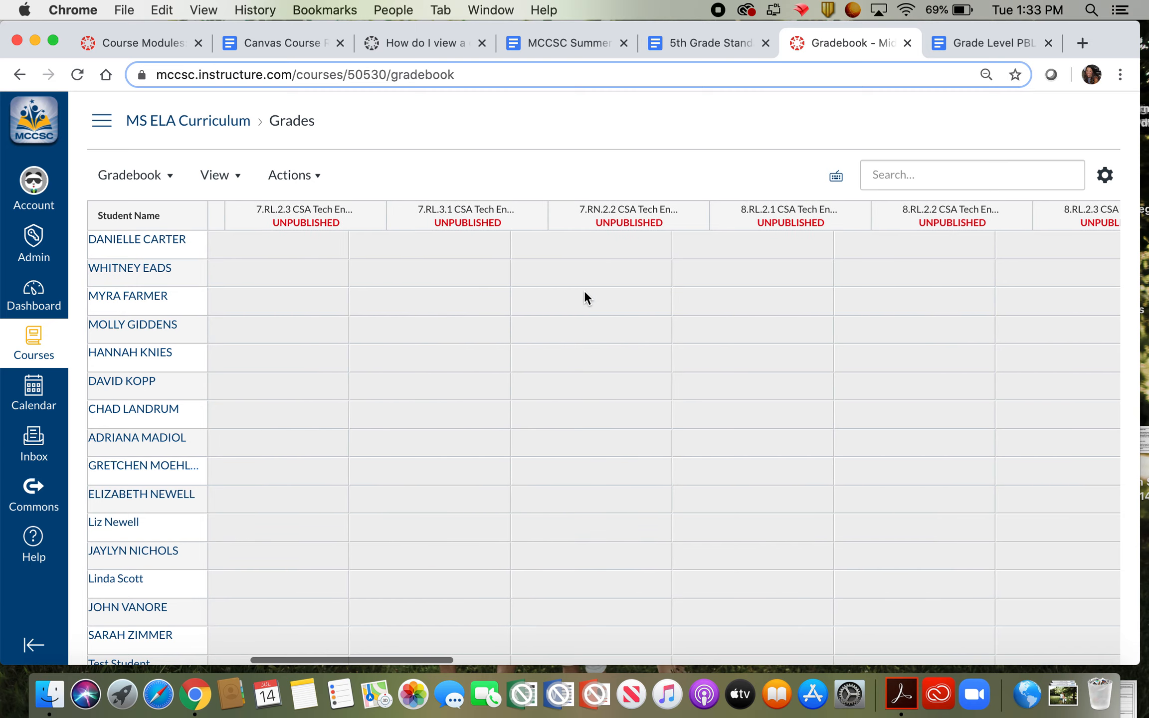
scroll(585, 298, right, 10)
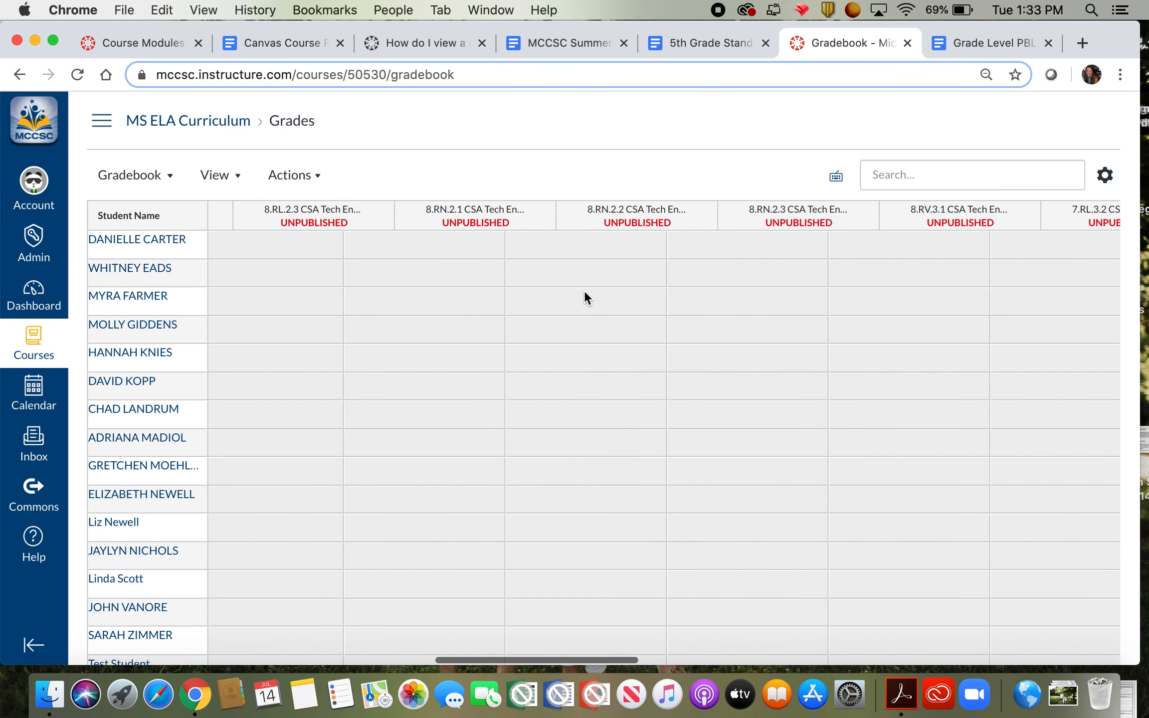
scroll(584, 298, right, 9)
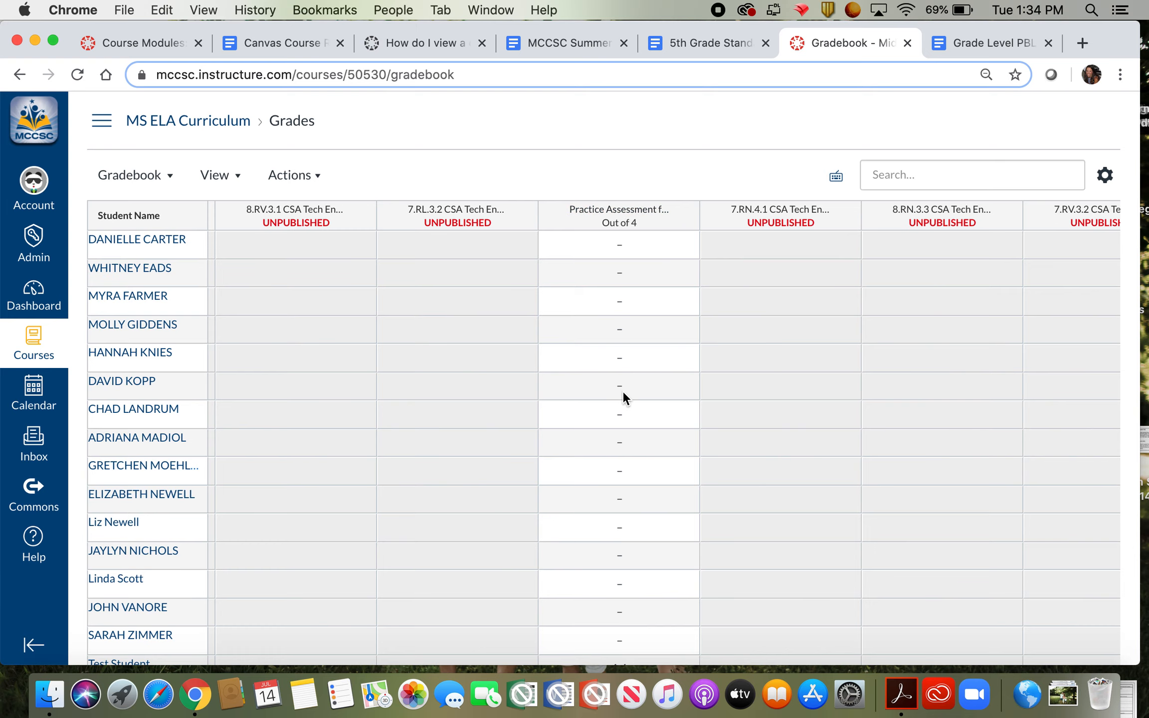
scroll(617, 428, down, 1)
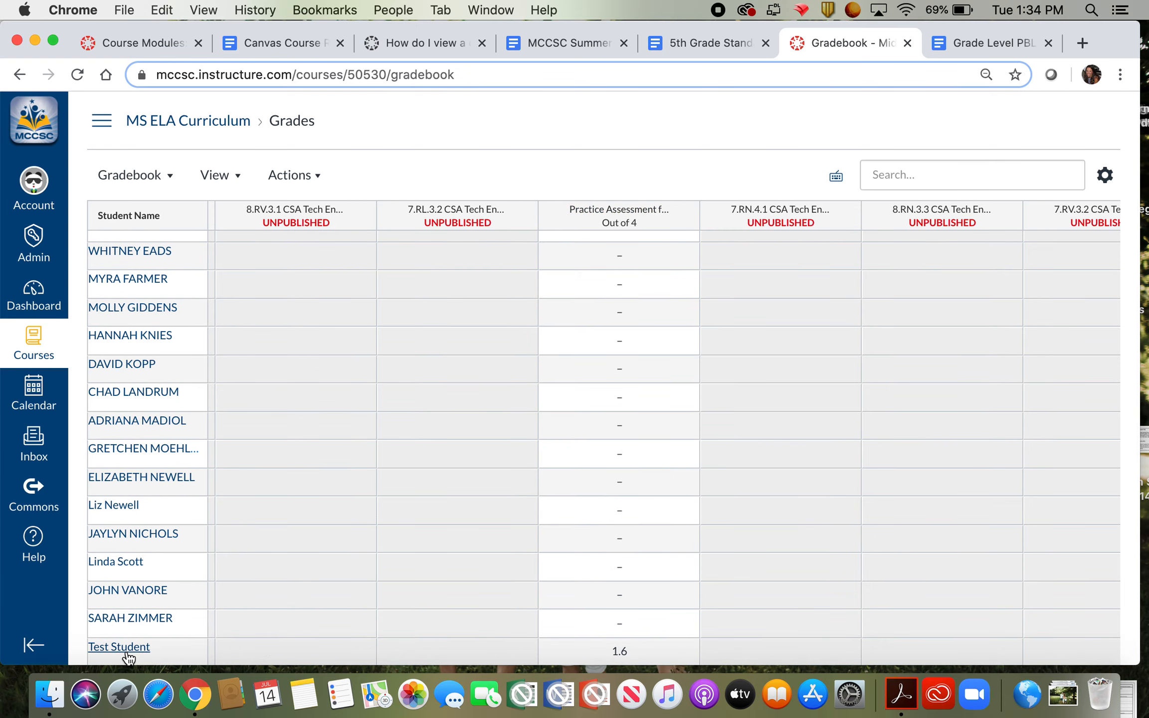
click(617, 657)
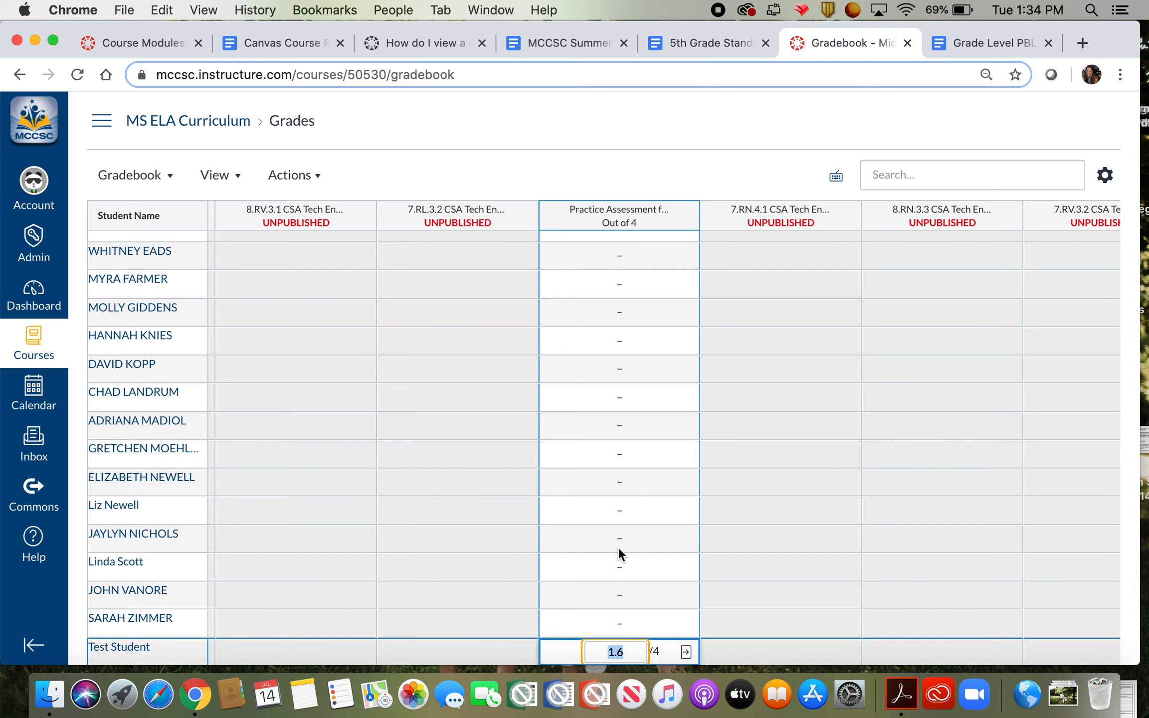
click(686, 652)
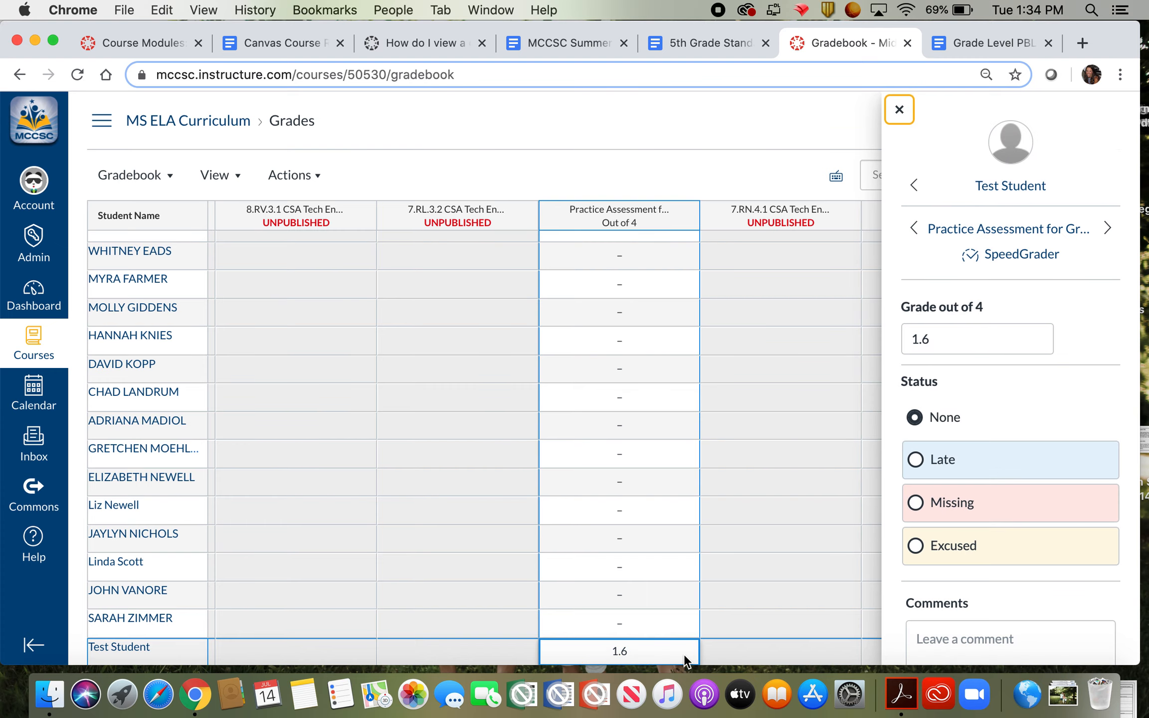
click(1028, 256)
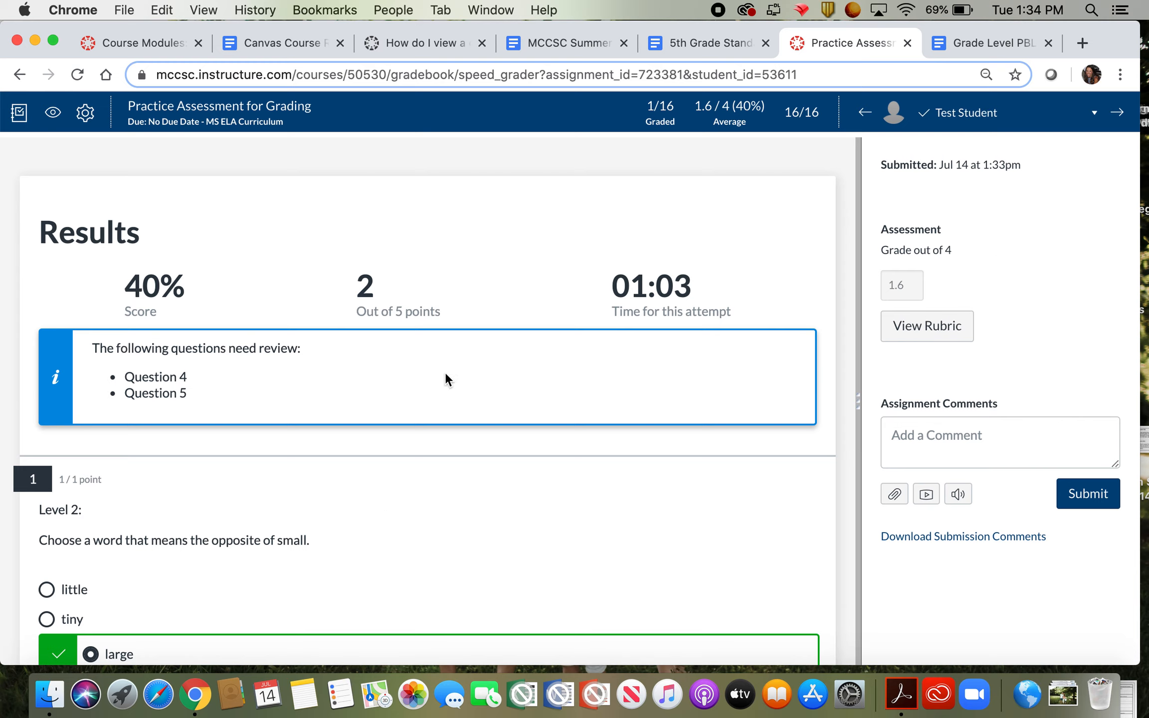
- Show the grading rubric and try to rate Grade Level 2 Question(s) as Yes for 2 pts
click(946, 330)
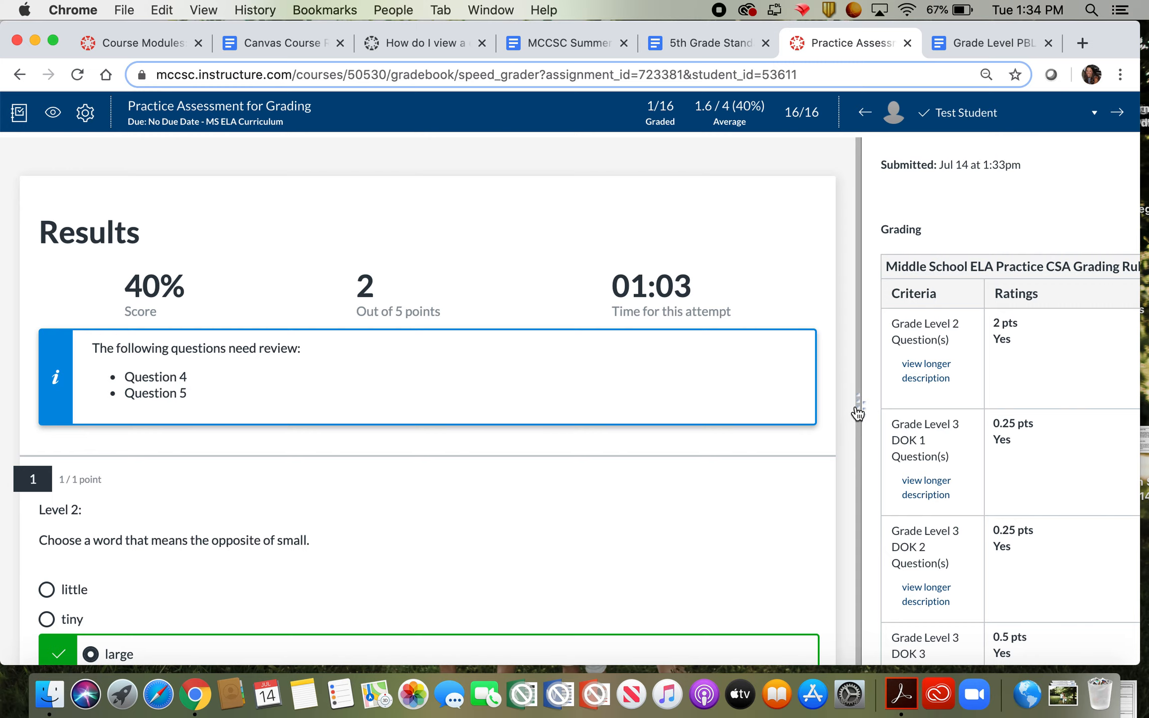
click(1055, 388)
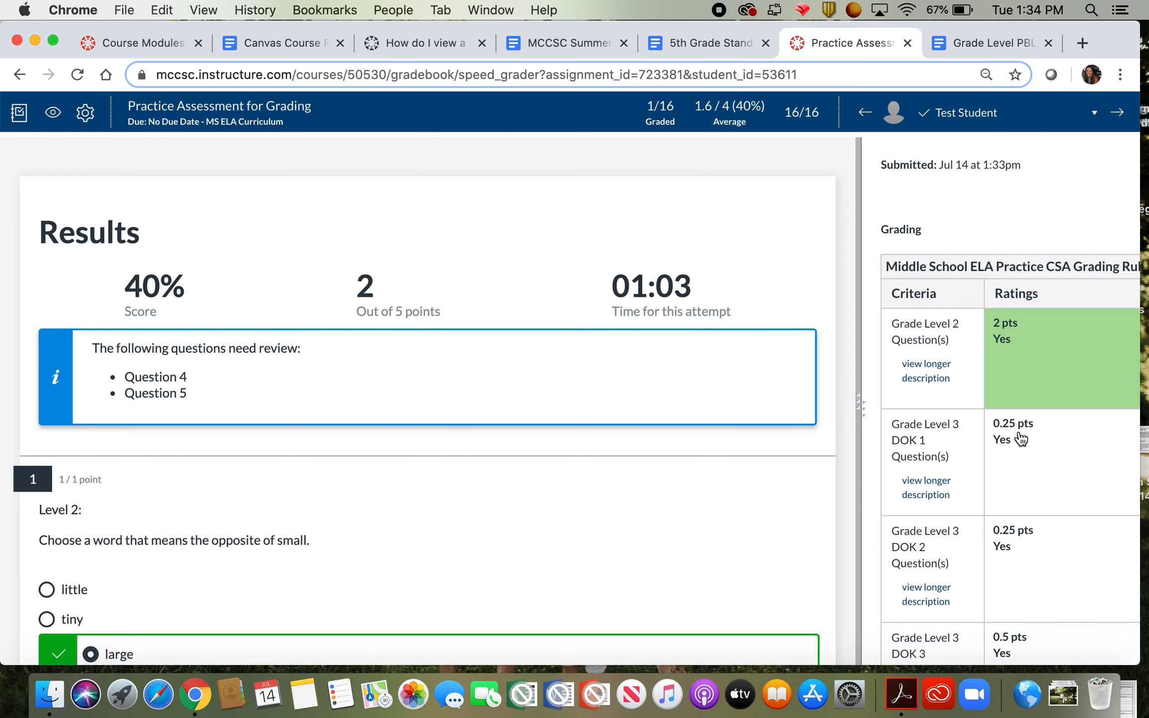
scroll(415, 507, down, 2)
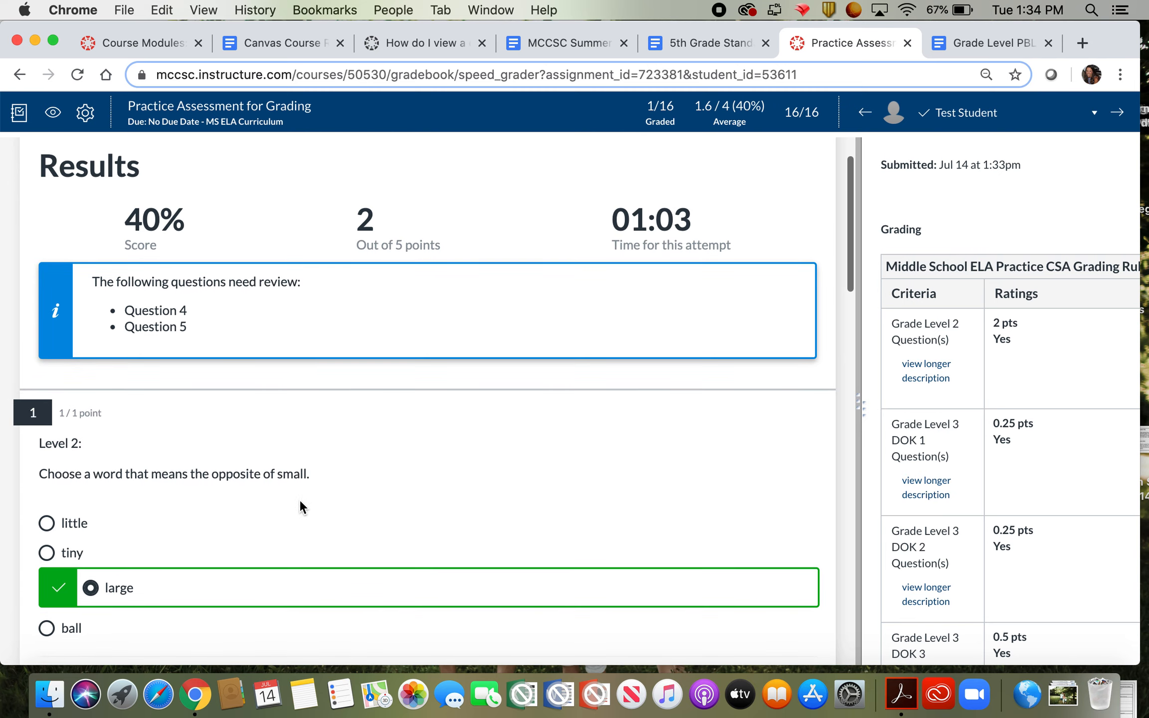
scroll(280, 479, down, 1)
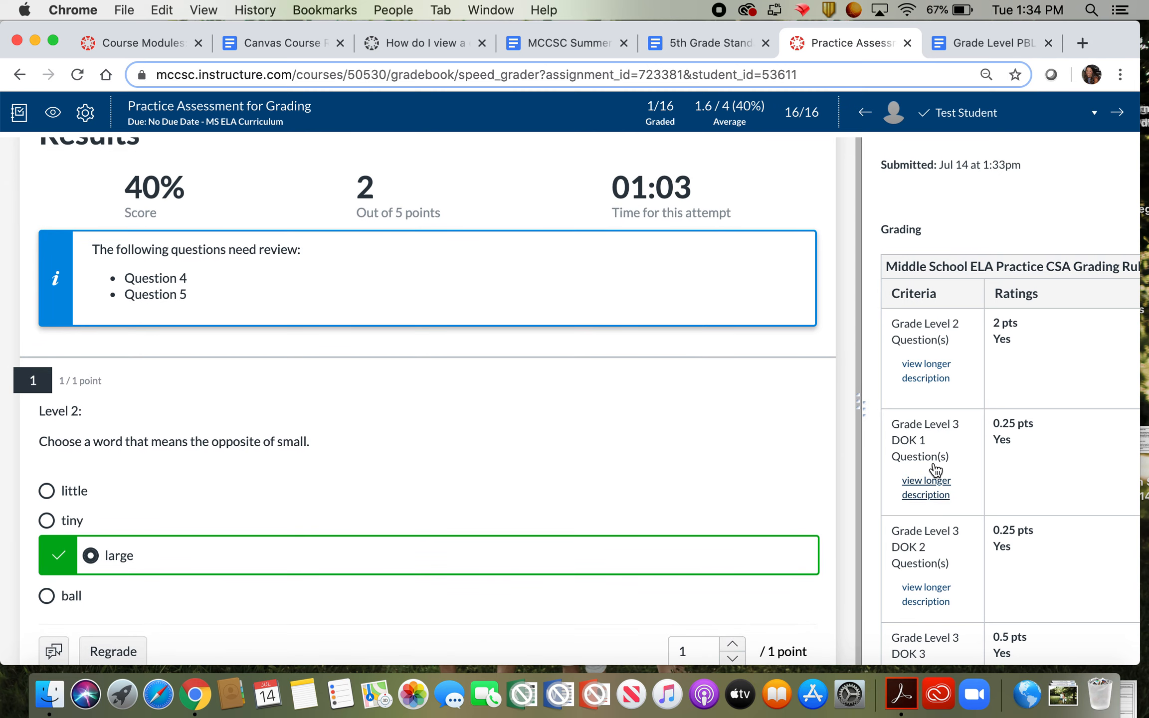
click(1073, 359)
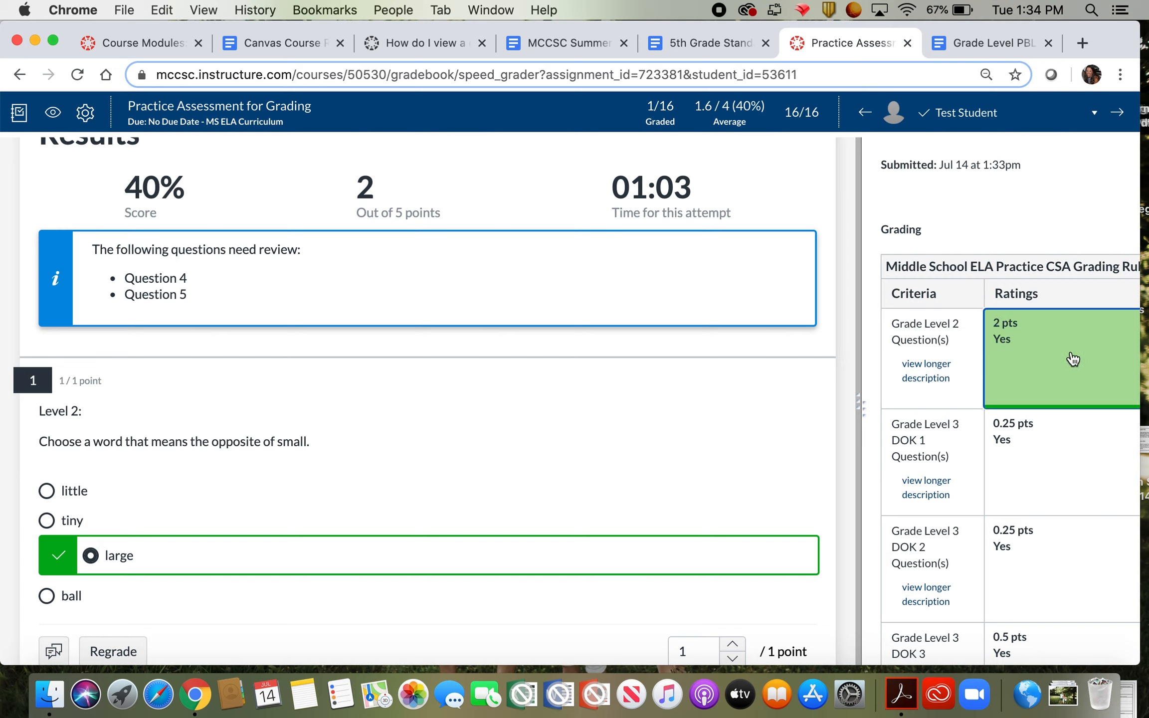
scroll(1073, 359, right, 10)
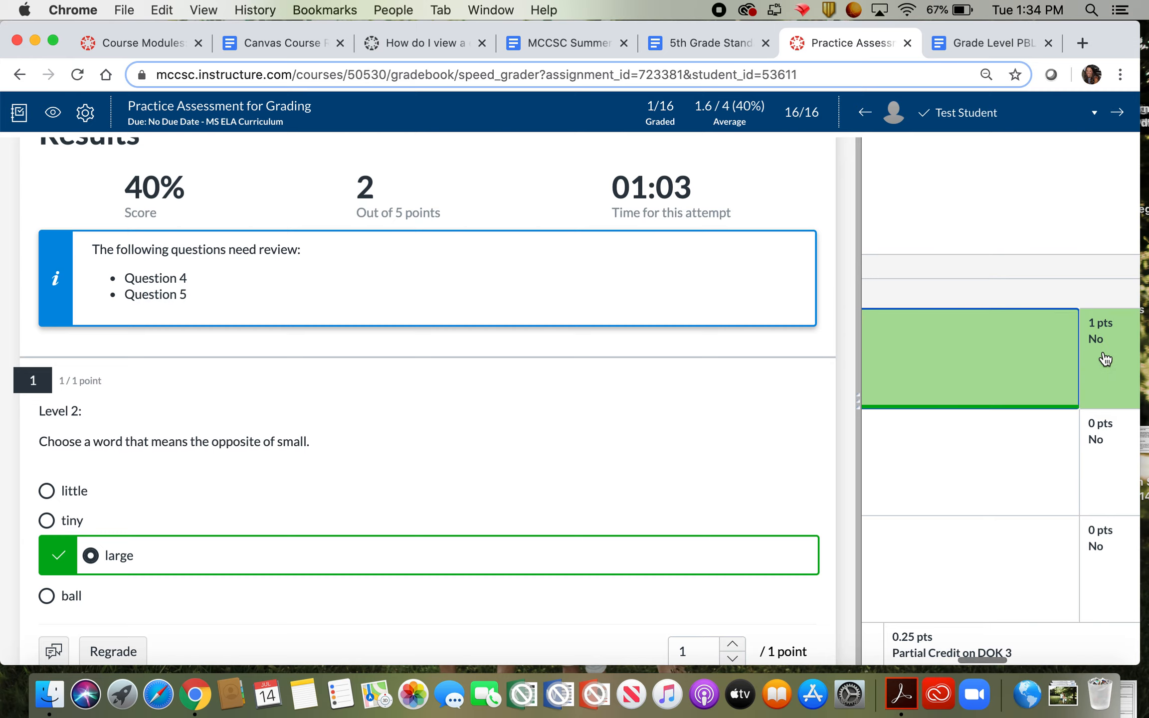
scroll(1113, 359, right, 3)
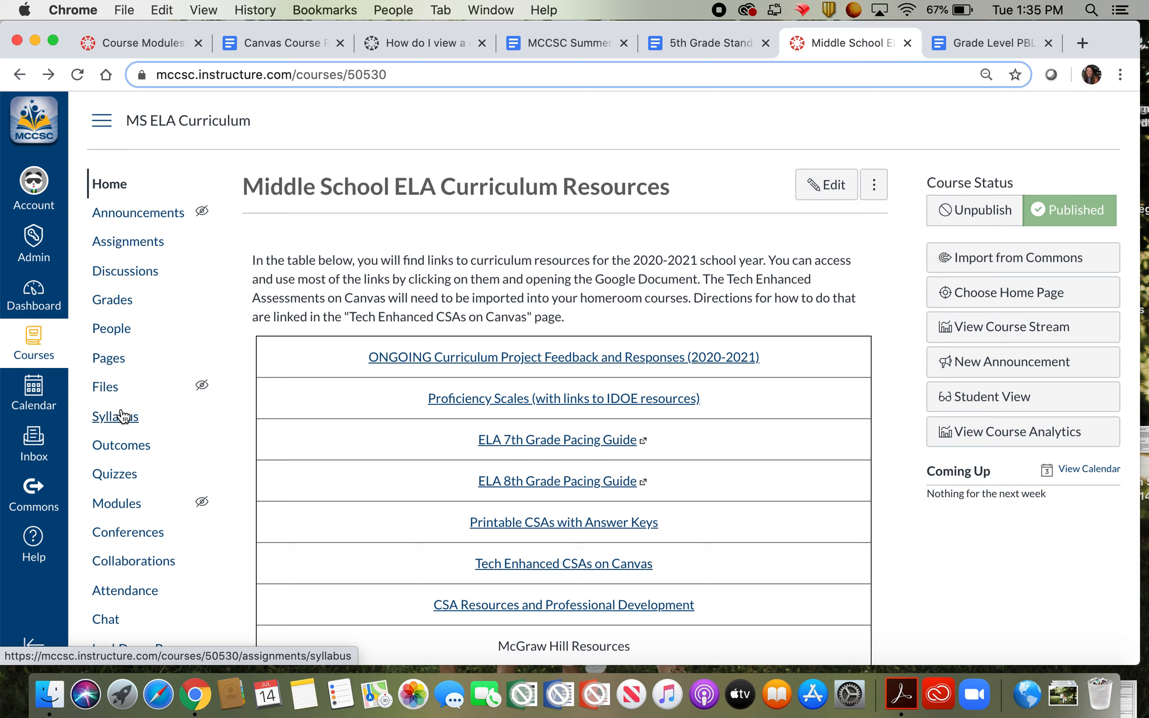
- Reopen the Test Student's Practice Assessment submission in SpeedGrader from the course gradebook and display its rubric
click(122, 306)
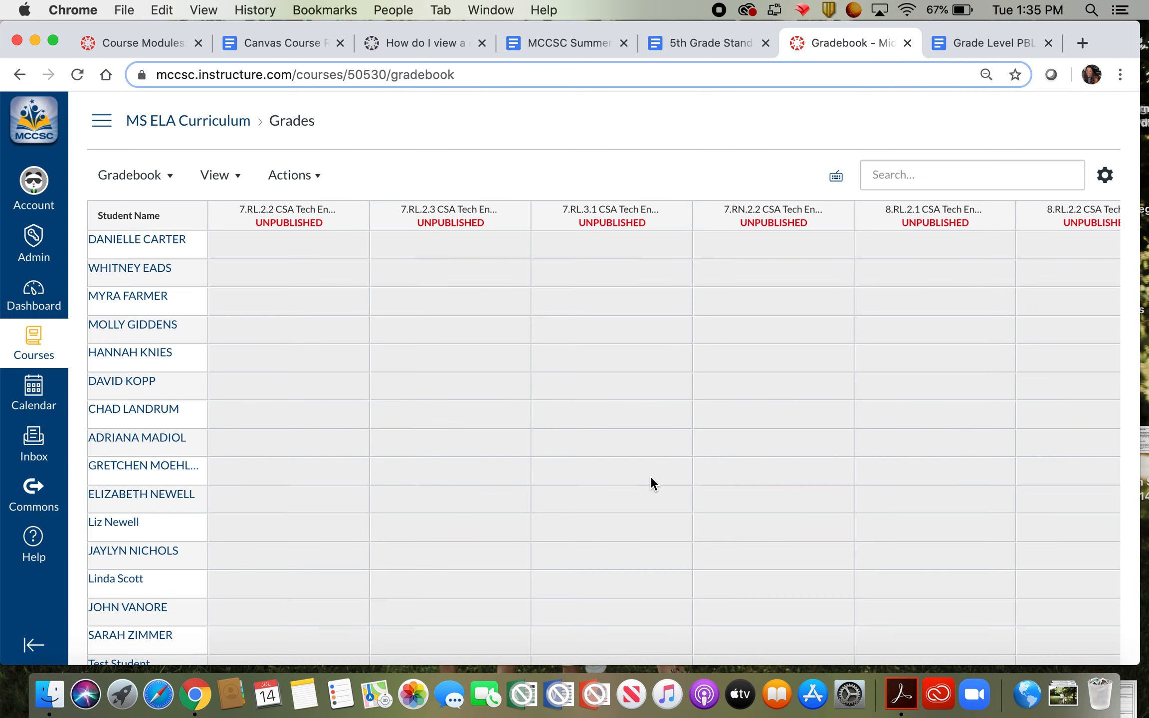
scroll(650, 476, right, 10)
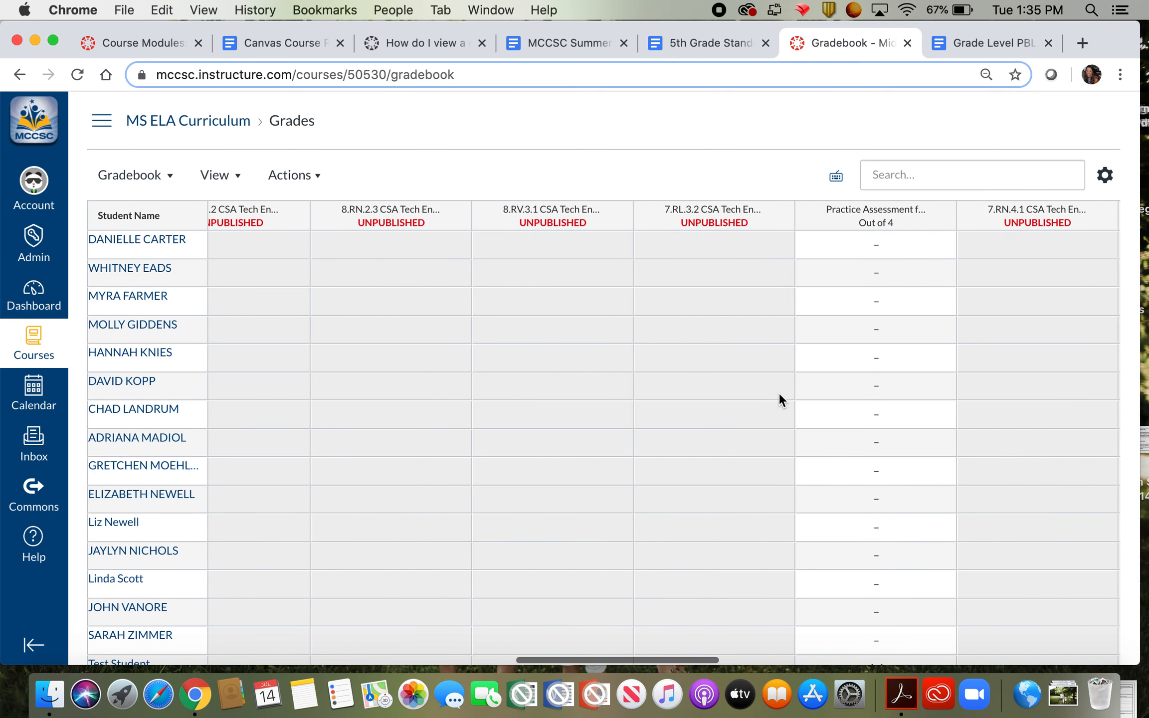
scroll(850, 433, down, 1)
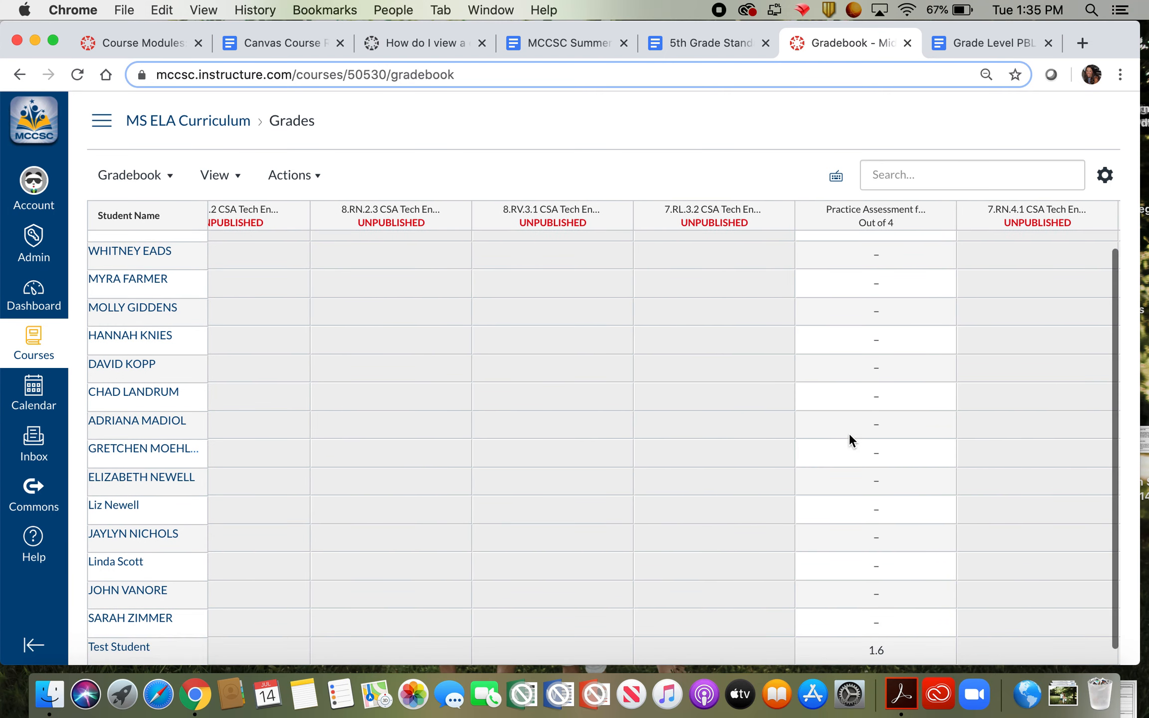
click(877, 655)
click(941, 653)
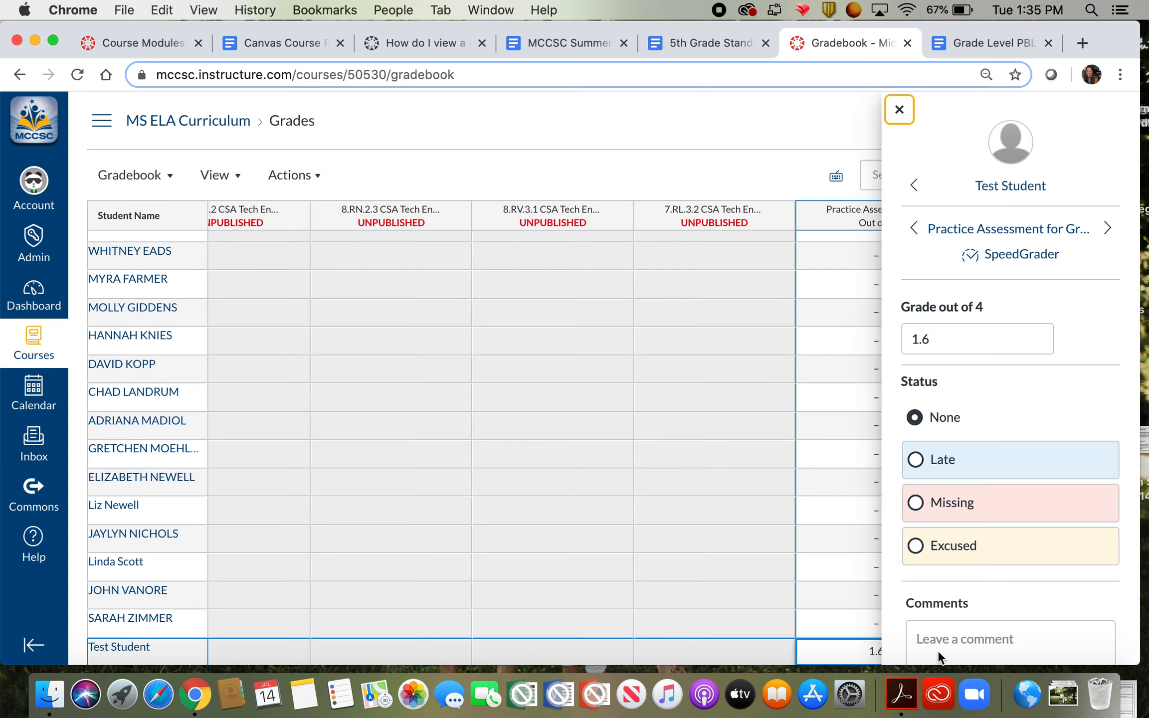
click(1017, 257)
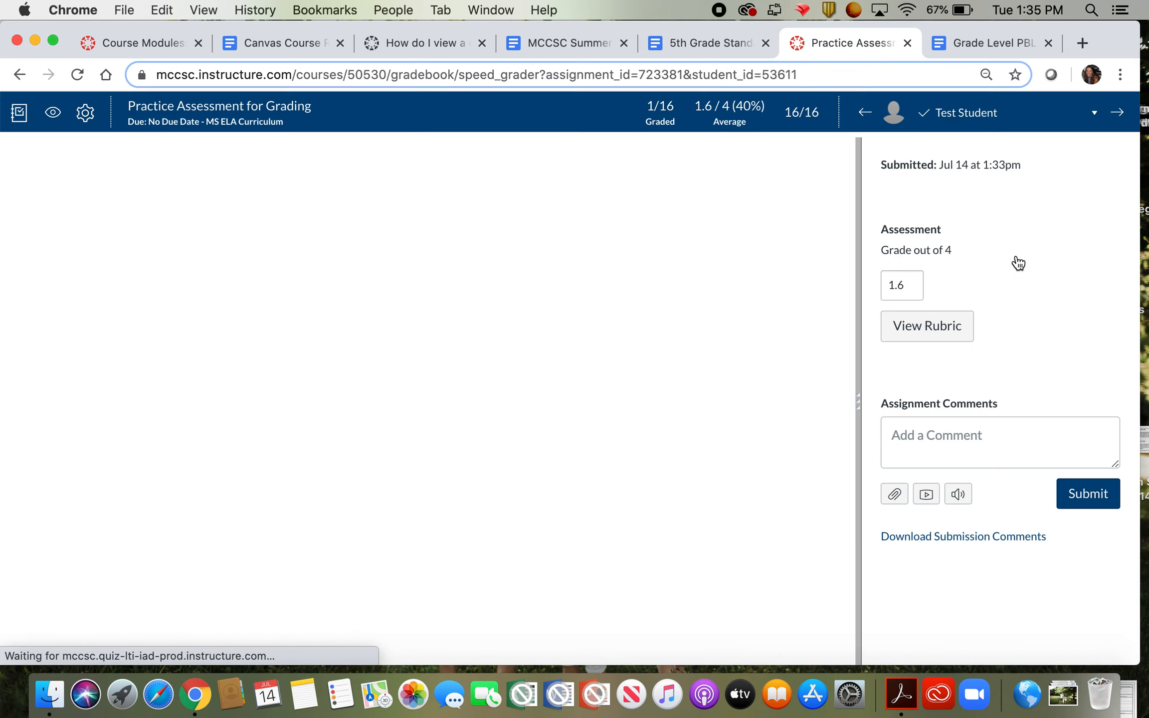
click(941, 327)
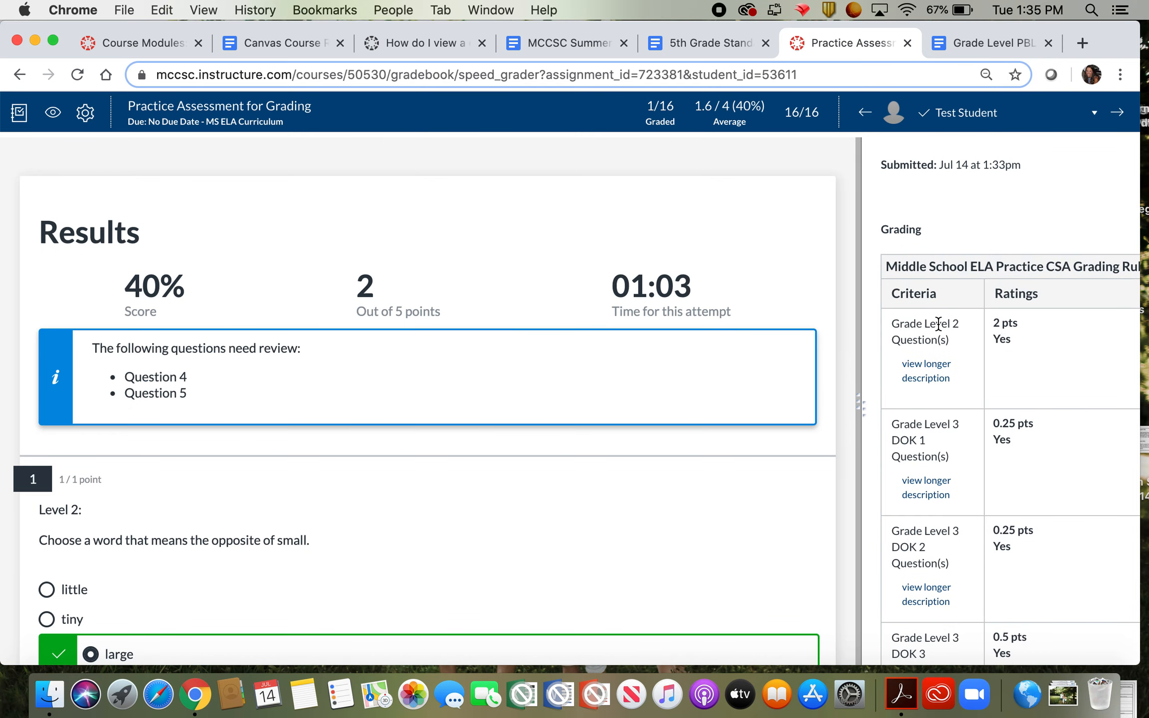
- Rate Grade Level 2 Question(s) as Yes for 2 pts and Level 3 DOK 1 as Yes for 0.25 pts in the rubric
scroll(407, 579, down, 1)
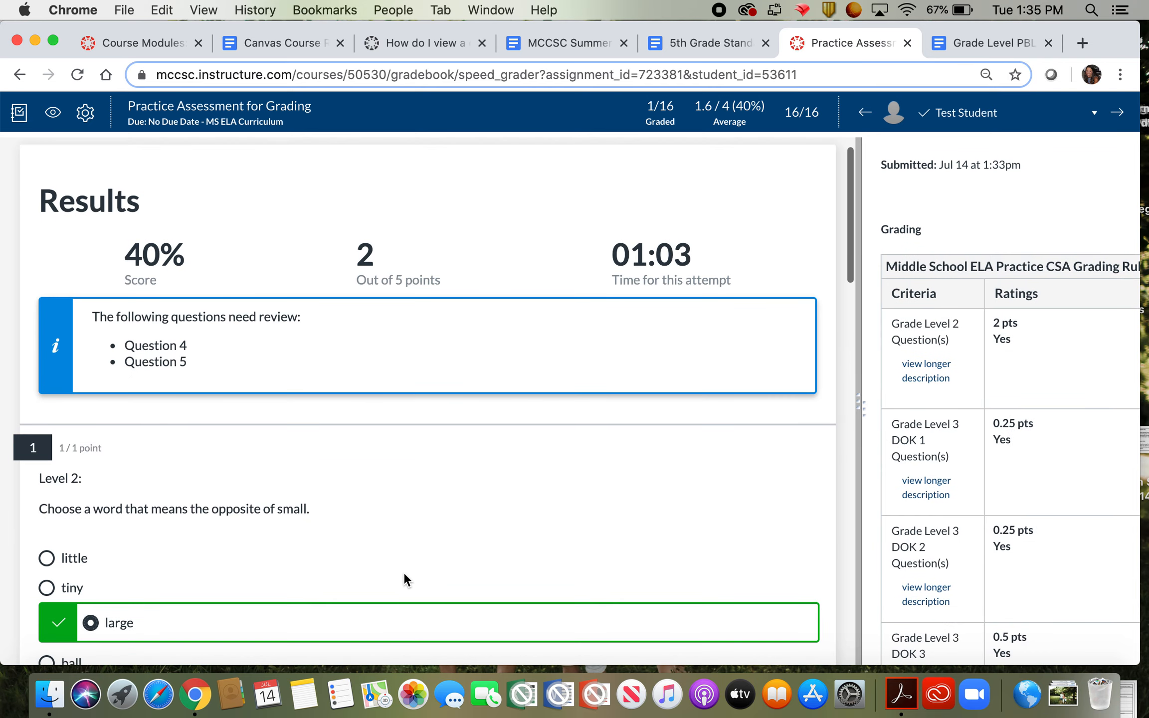
click(1058, 349)
scroll(480, 475, down, 10)
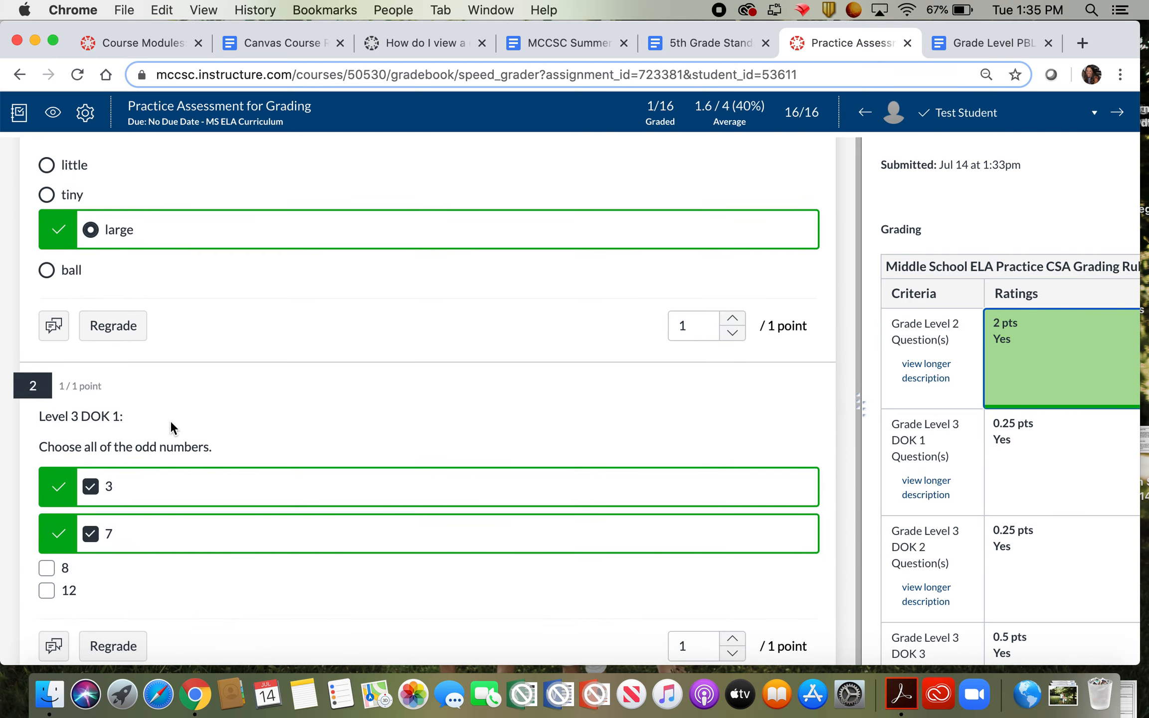
click(1065, 456)
- Check the answer to question 3 and rate the Grade Level 3 DOK 2 criterion as No for 0 pts
scroll(498, 505, down, 1)
scroll(498, 504, down, 7)
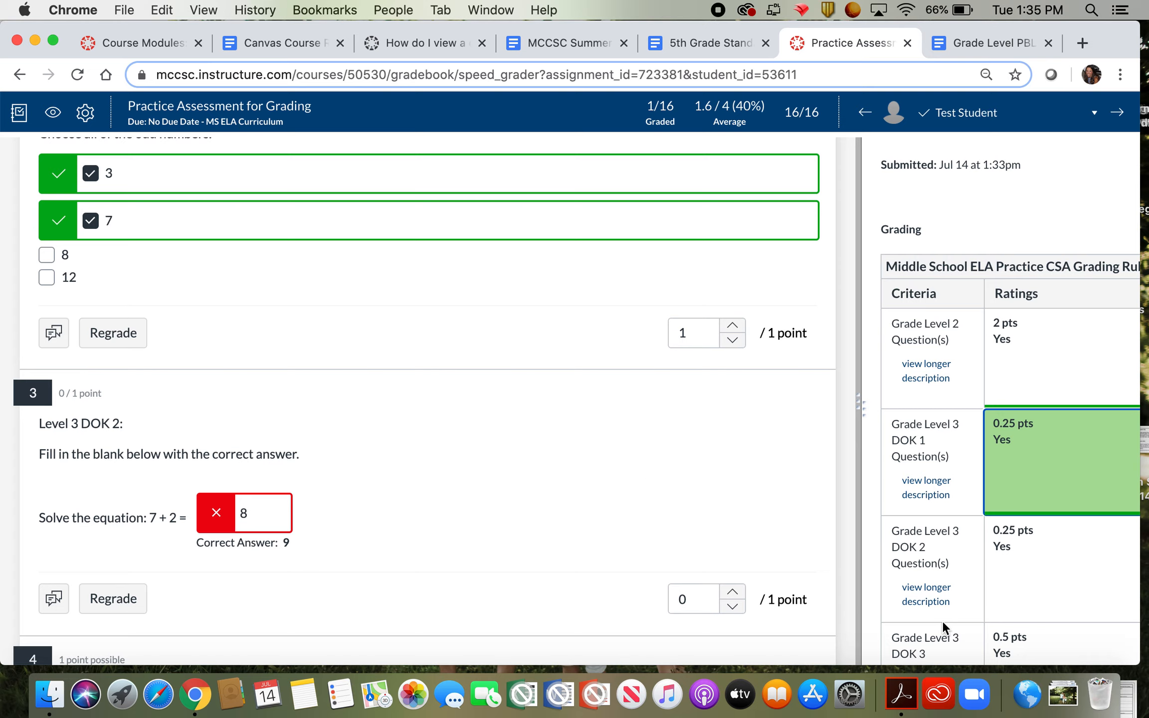
click(1036, 578)
scroll(1036, 578, right, 5)
scroll(1037, 577, right, 5)
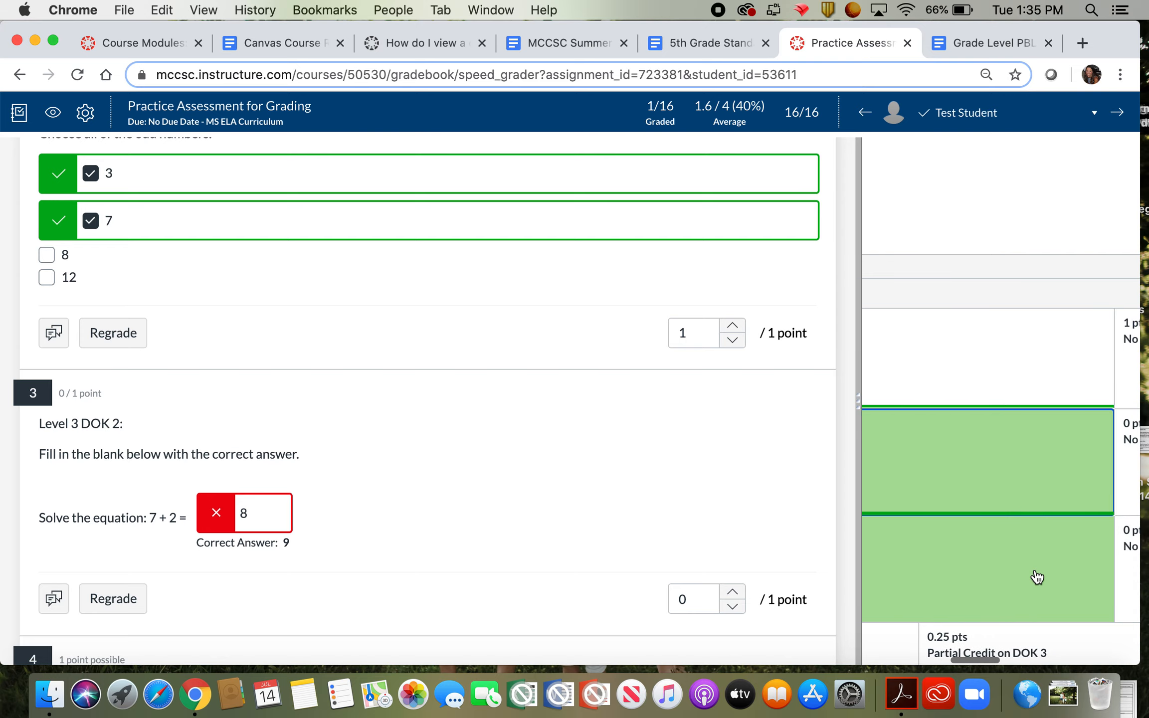
click(1037, 577)
click(949, 553)
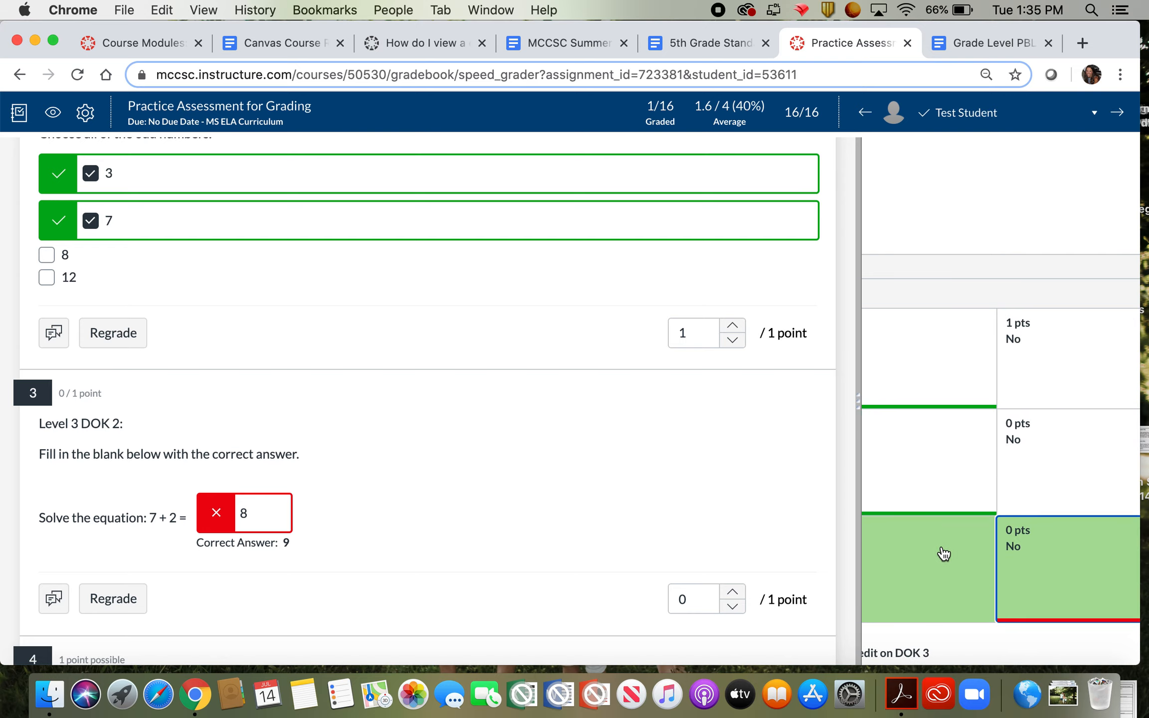
scroll(931, 549, left, 5)
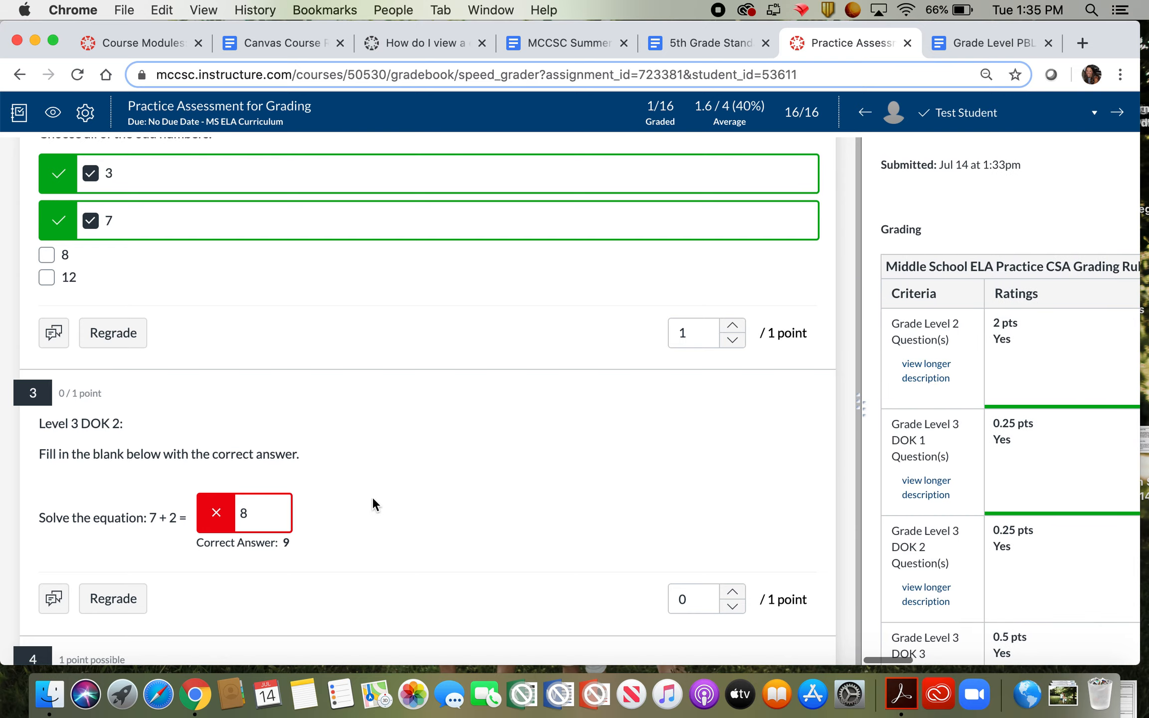
- Mark question 4's written answer correct for 1 point and compare the Level 3 rubric criteria with question 3
scroll(347, 491, down, 6)
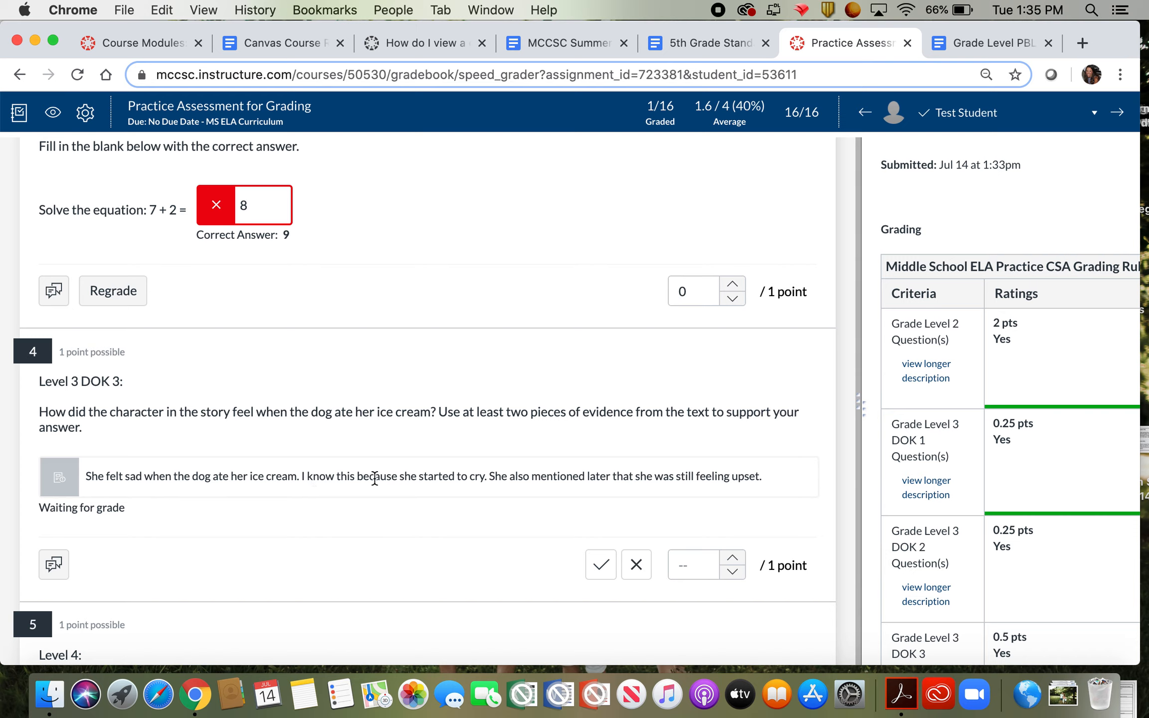
click(596, 573)
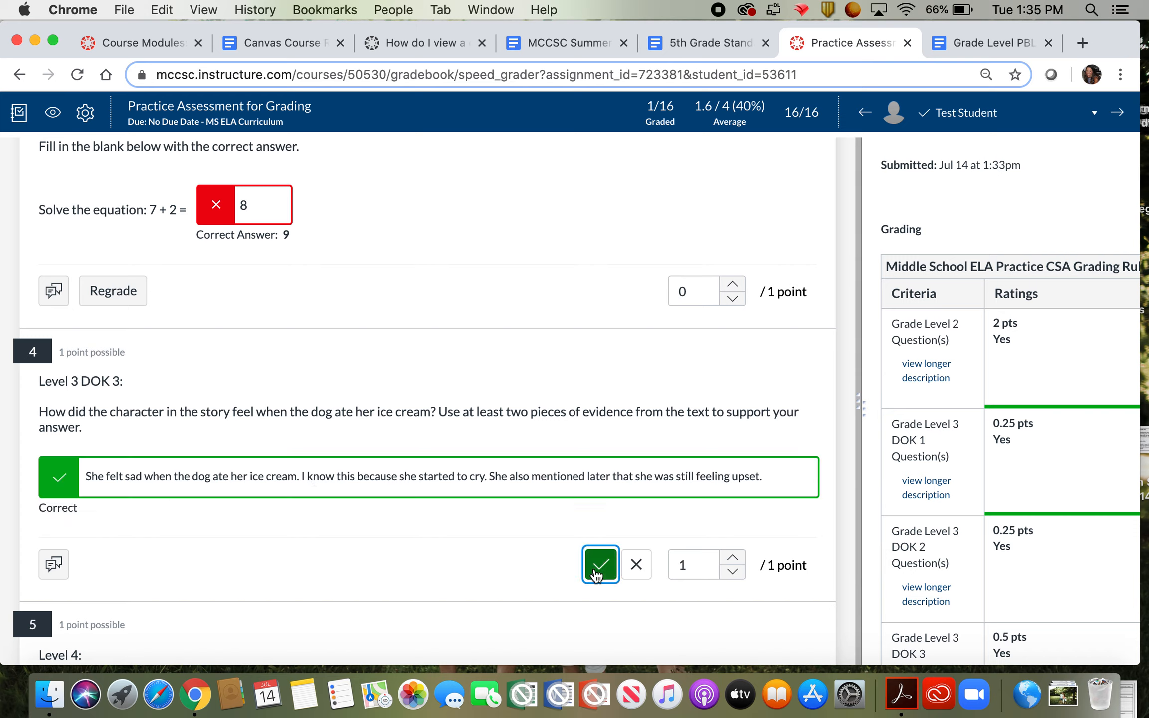
scroll(1007, 577, down, 5)
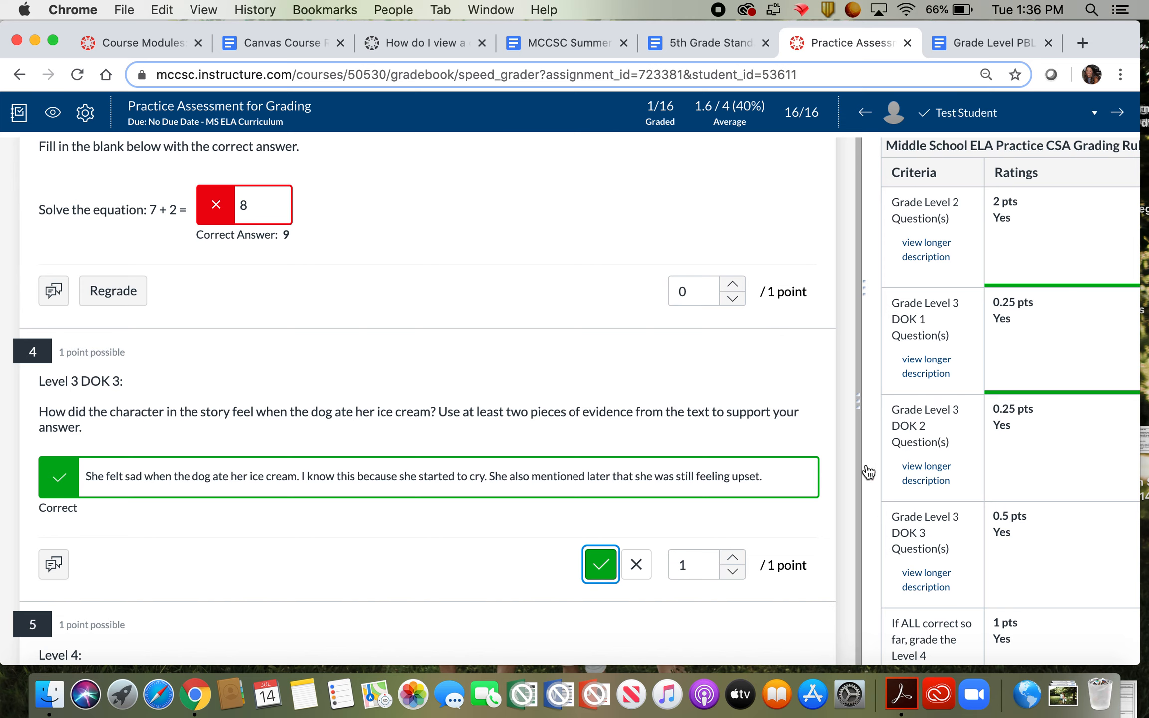
scroll(393, 313, up, 3)
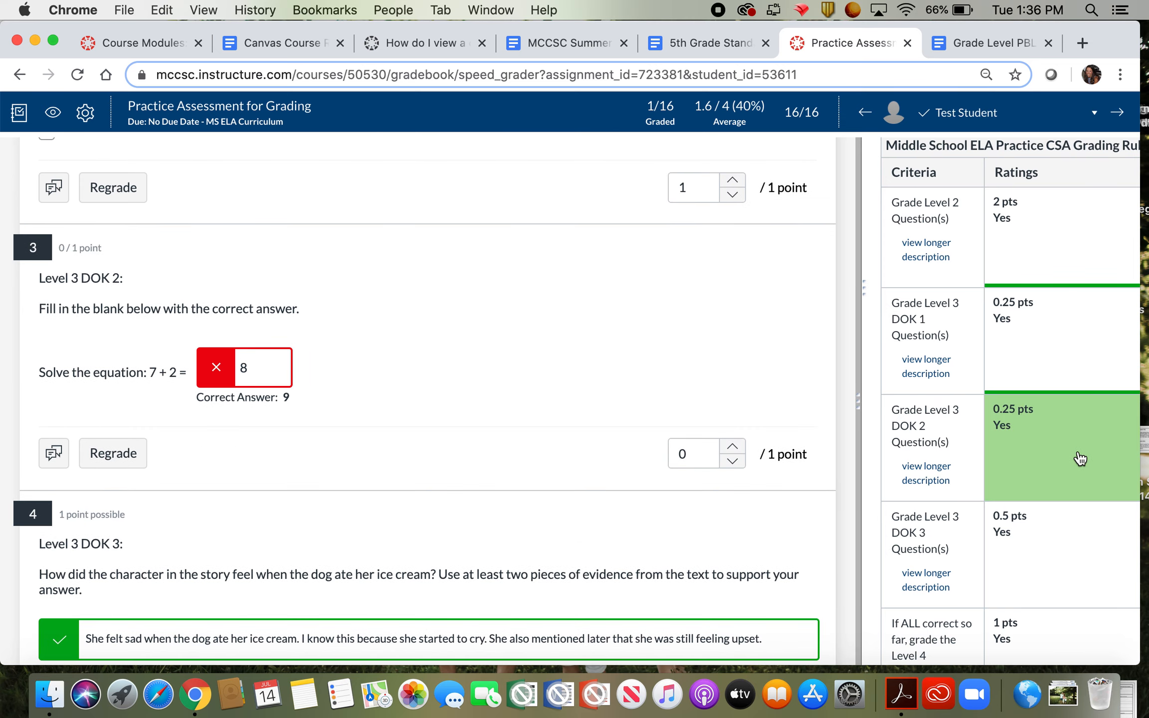
scroll(258, 301, up, 3)
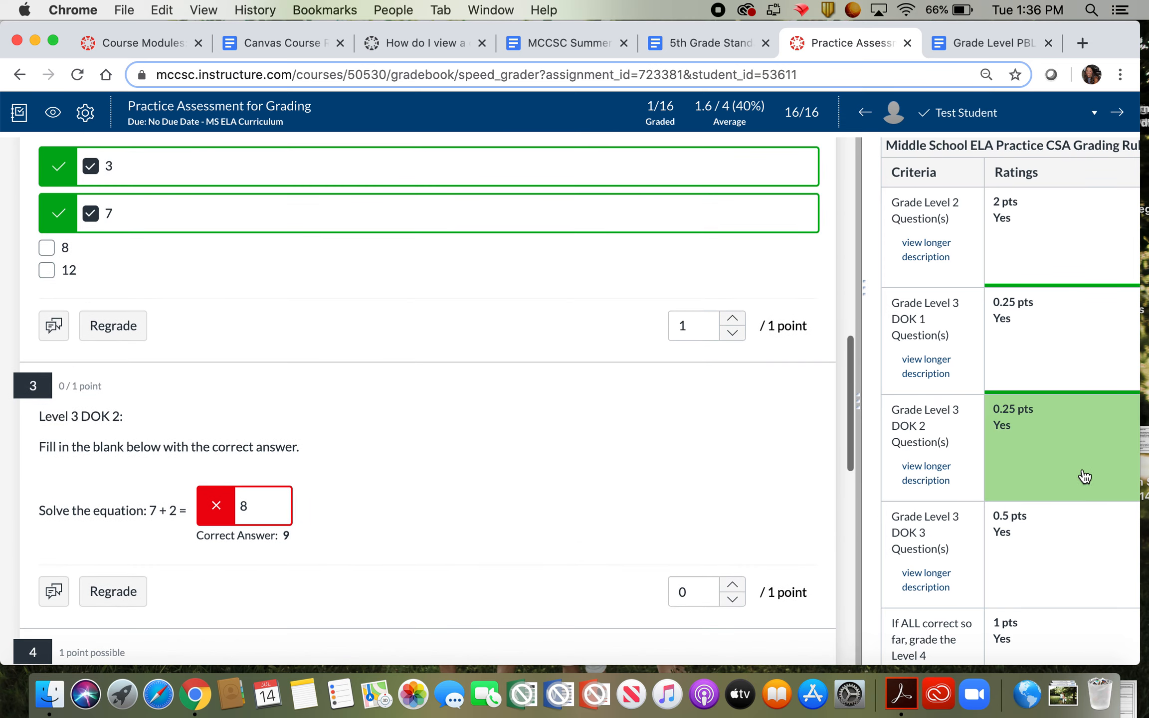
- Compare question 4's answer with the rubric ratings and rate the Grade Level 3 DOK 3 criterion as Yes for 0.5 pts
scroll(1090, 495, right, 3)
scroll(1090, 495, left, 3)
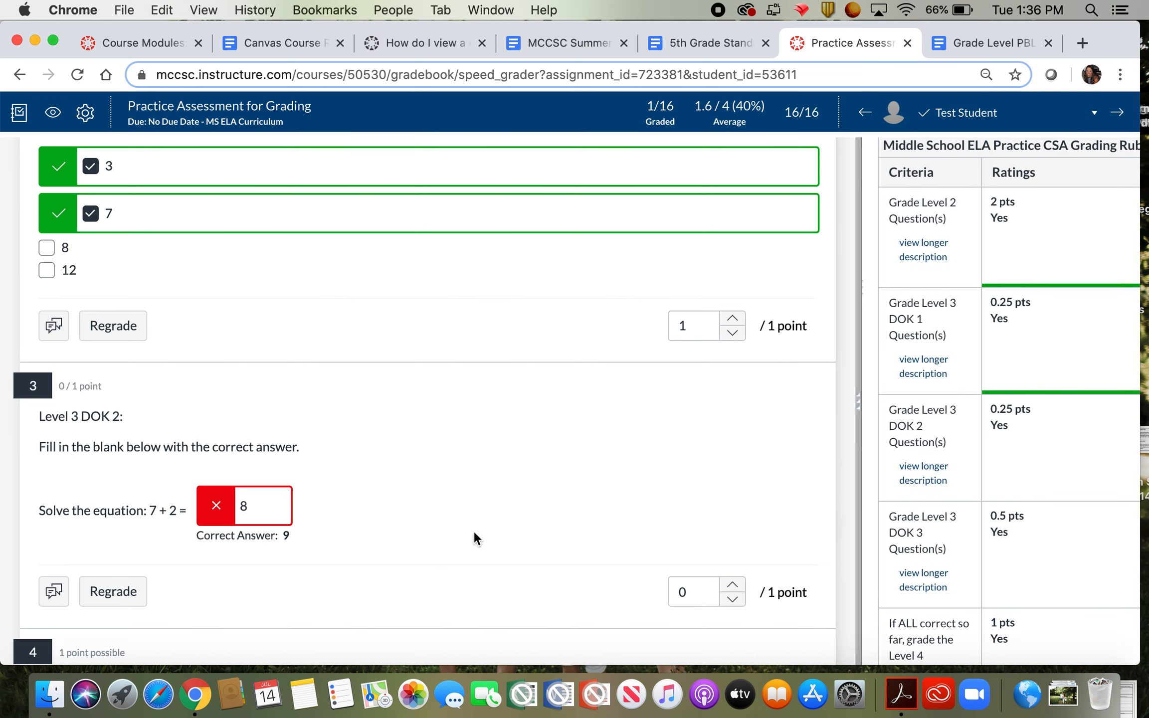
scroll(474, 534, down, 4)
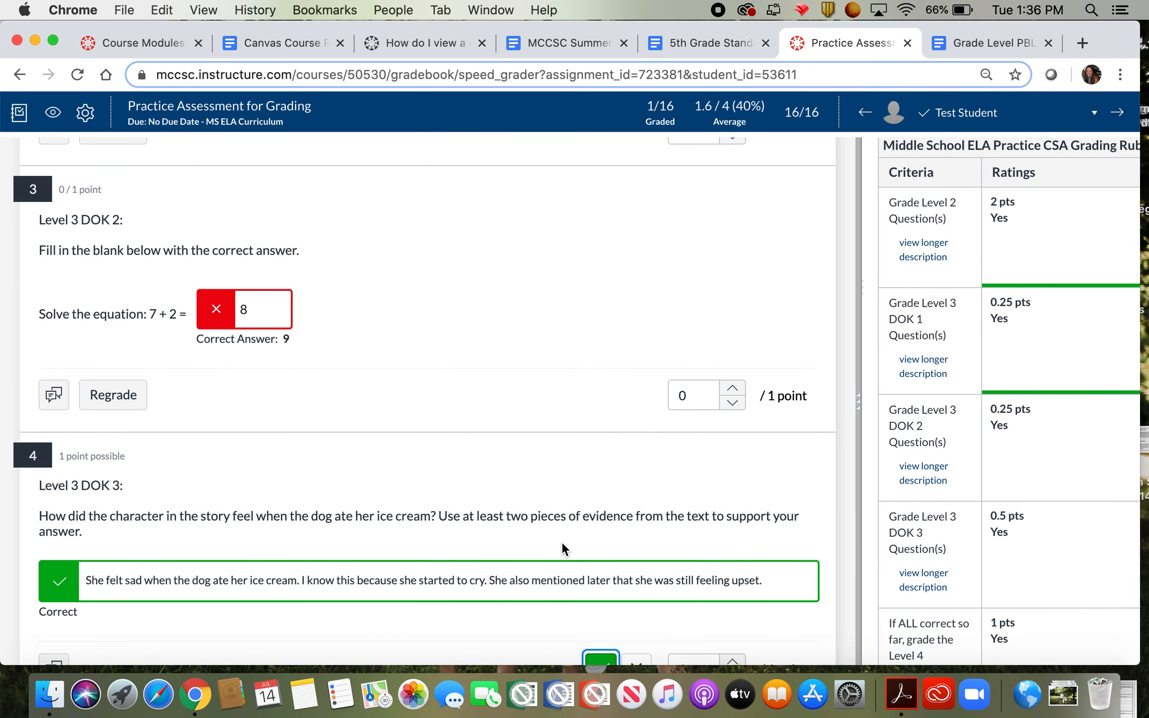
scroll(1059, 566, right, 5)
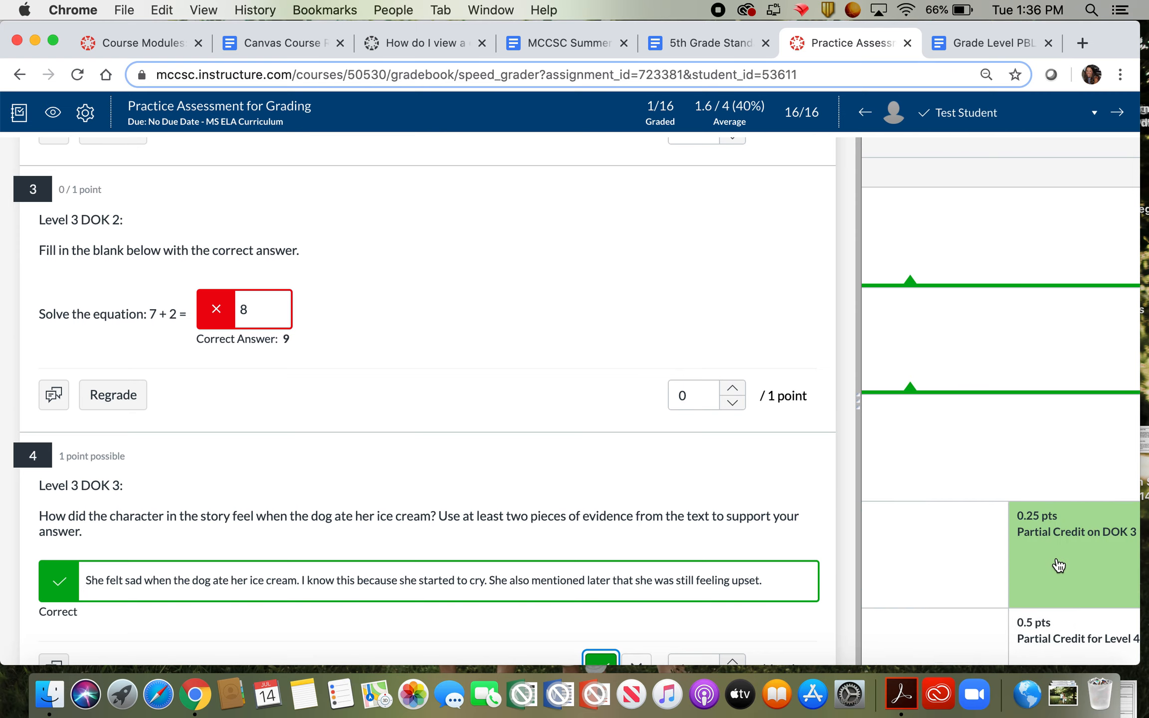
scroll(1059, 564, right, 3)
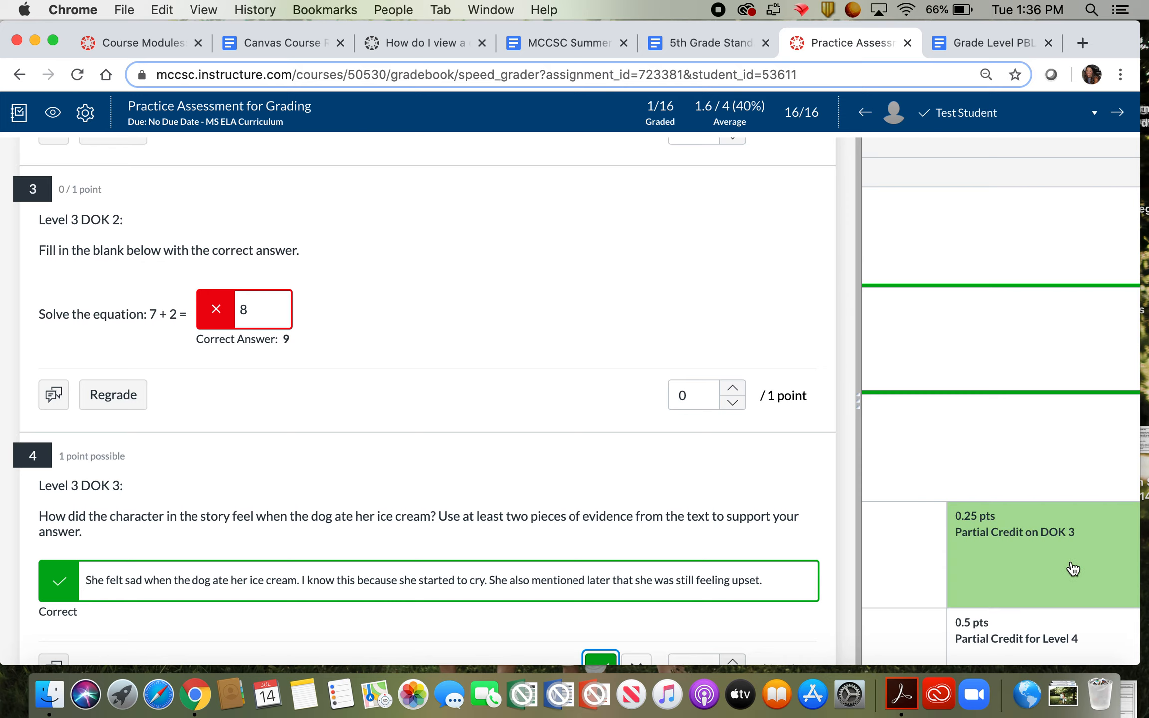
scroll(1073, 569, right, 10)
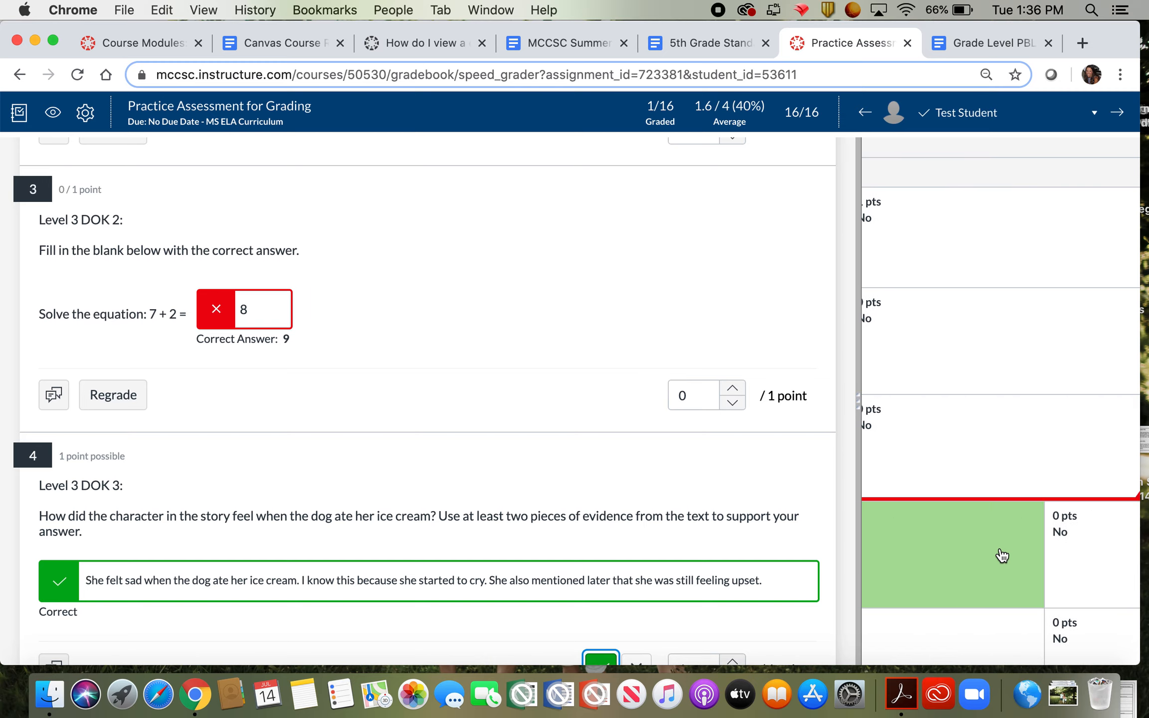
scroll(978, 554, left, 10)
scroll(978, 555, left, 8)
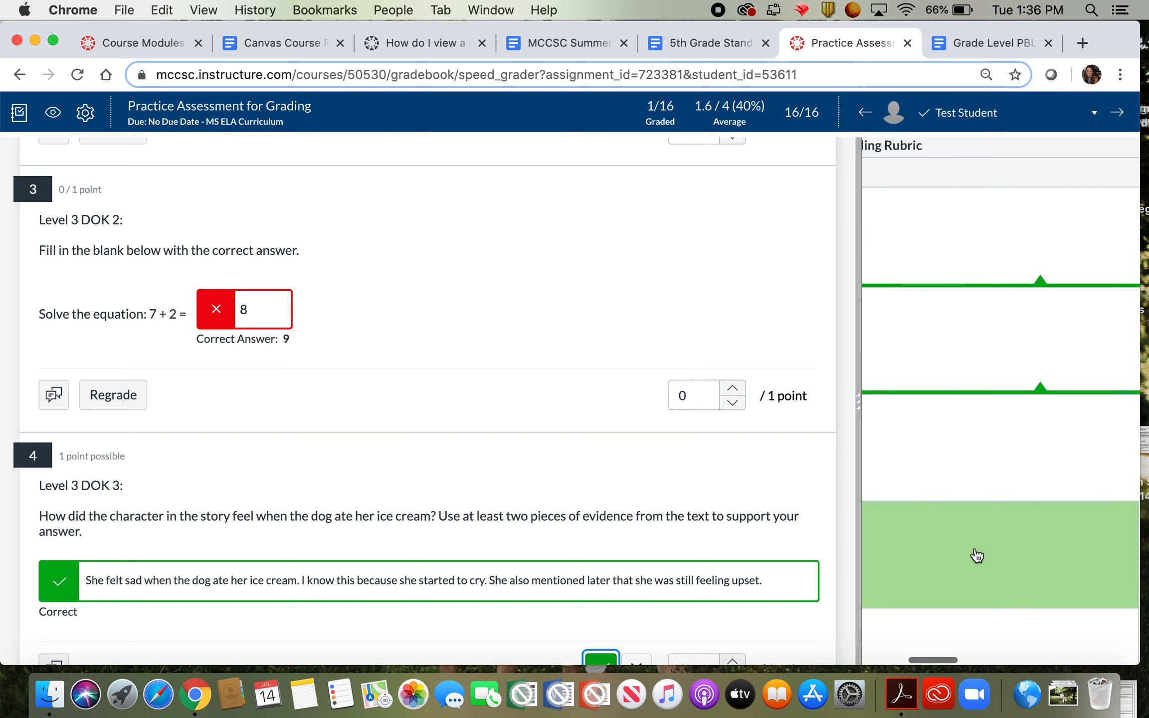
click(976, 555)
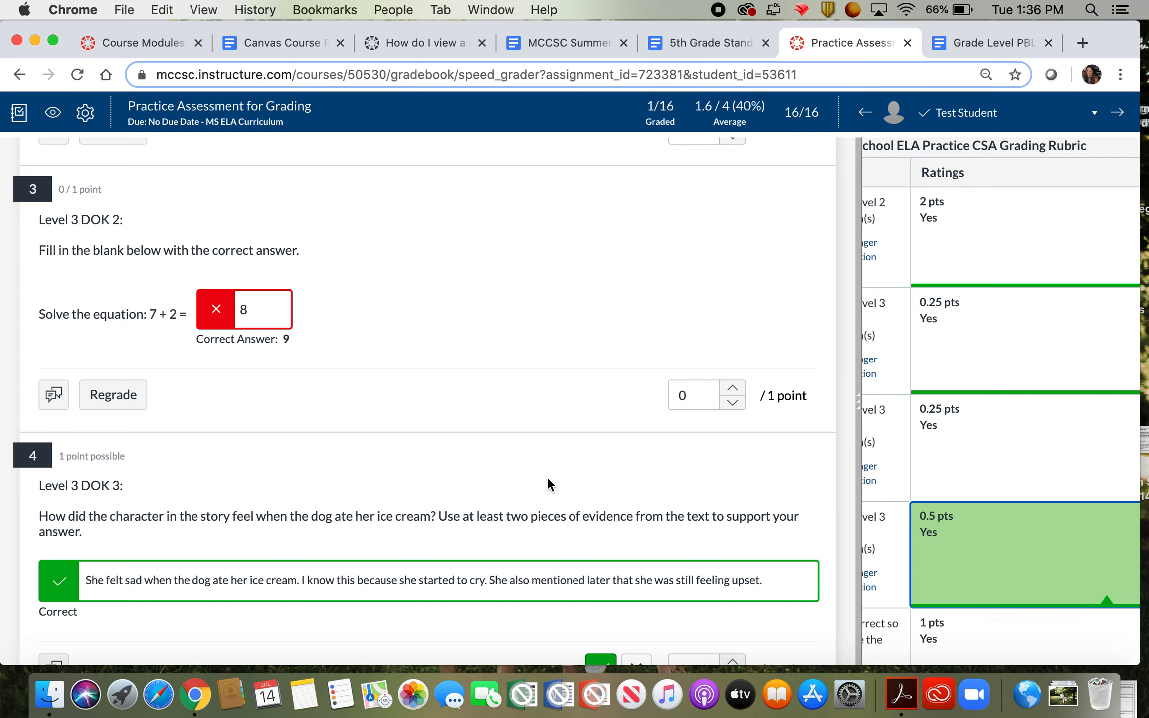
- Examine question 5's Level 4 answer, the remaining rubric criteria with their score fields, and the rubric's total points
scroll(546, 477, down, 2)
scroll(547, 477, down, 8)
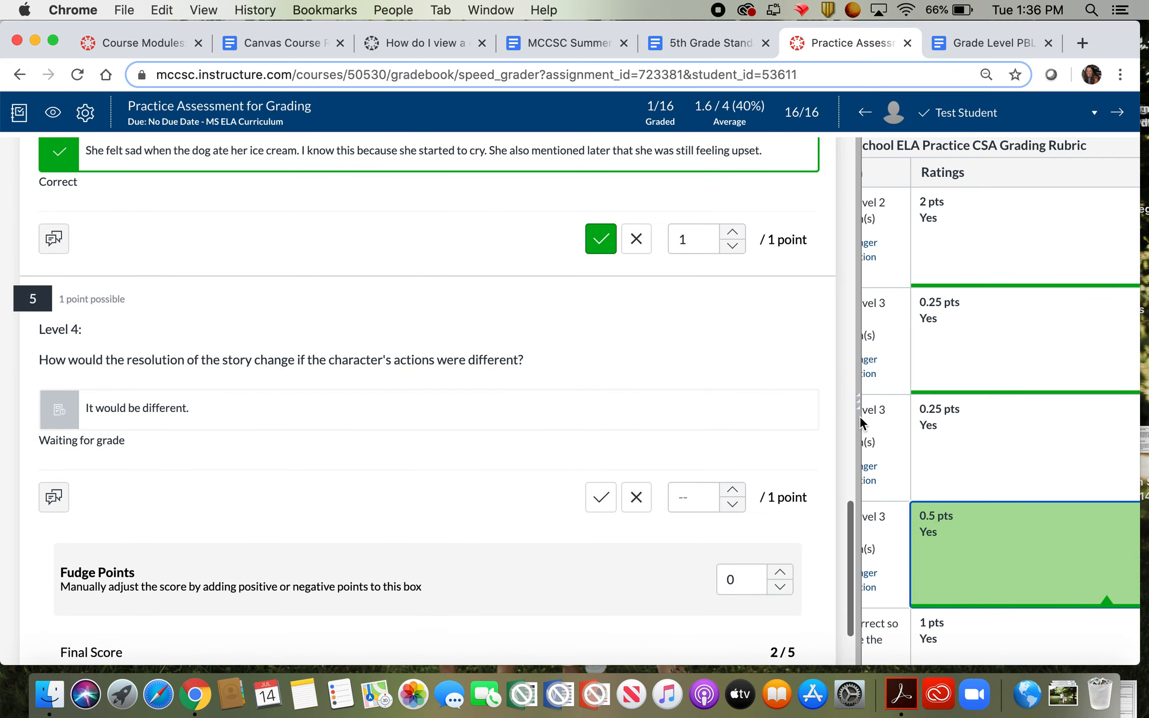
scroll(987, 470, down, 3)
scroll(988, 469, left, 2)
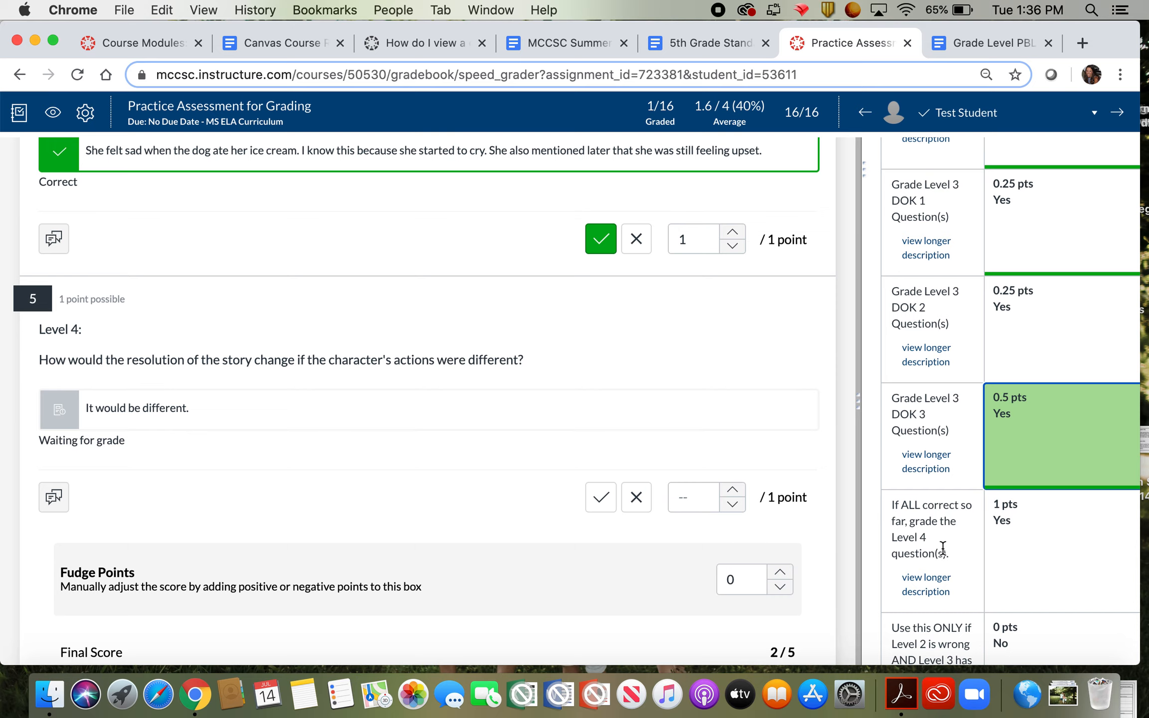
scroll(943, 548, down, 4)
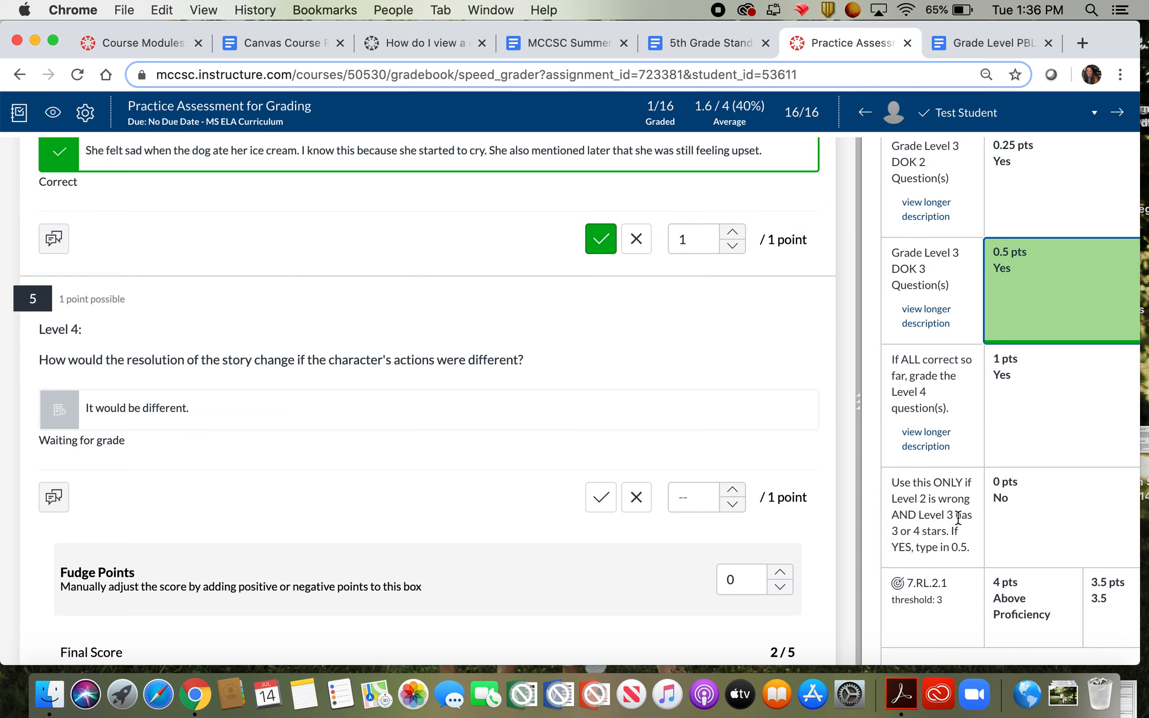
click(1007, 539)
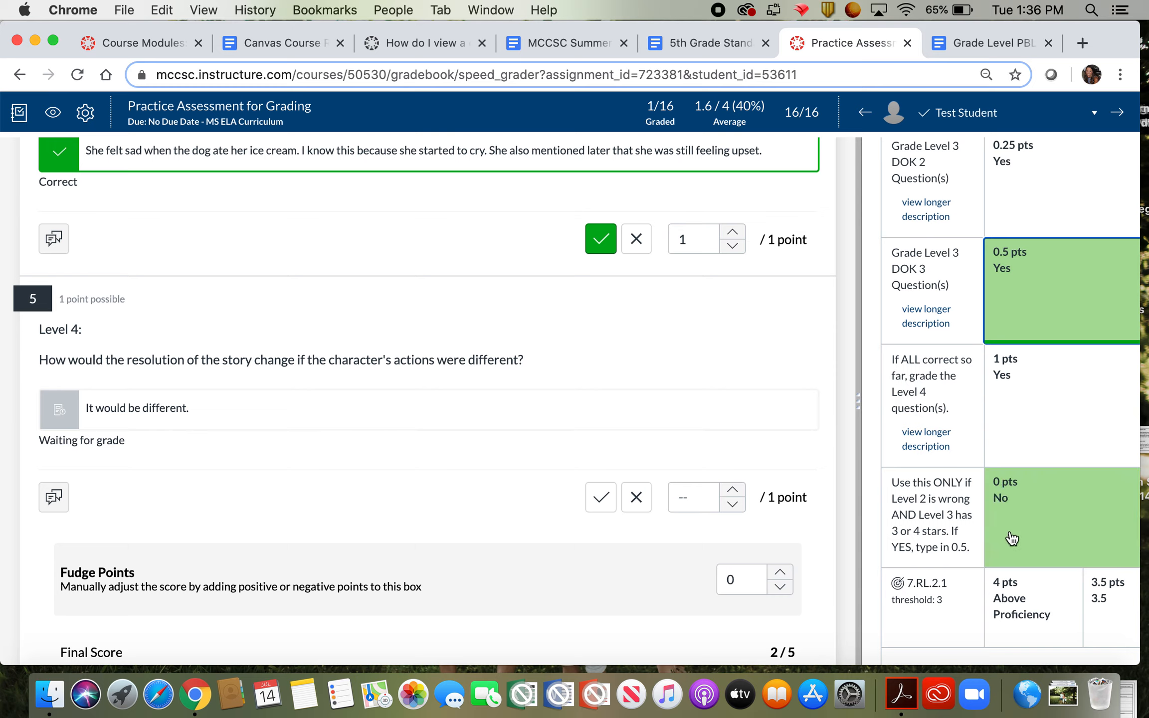
scroll(1010, 538, right, 5)
scroll(1011, 539, right, 5)
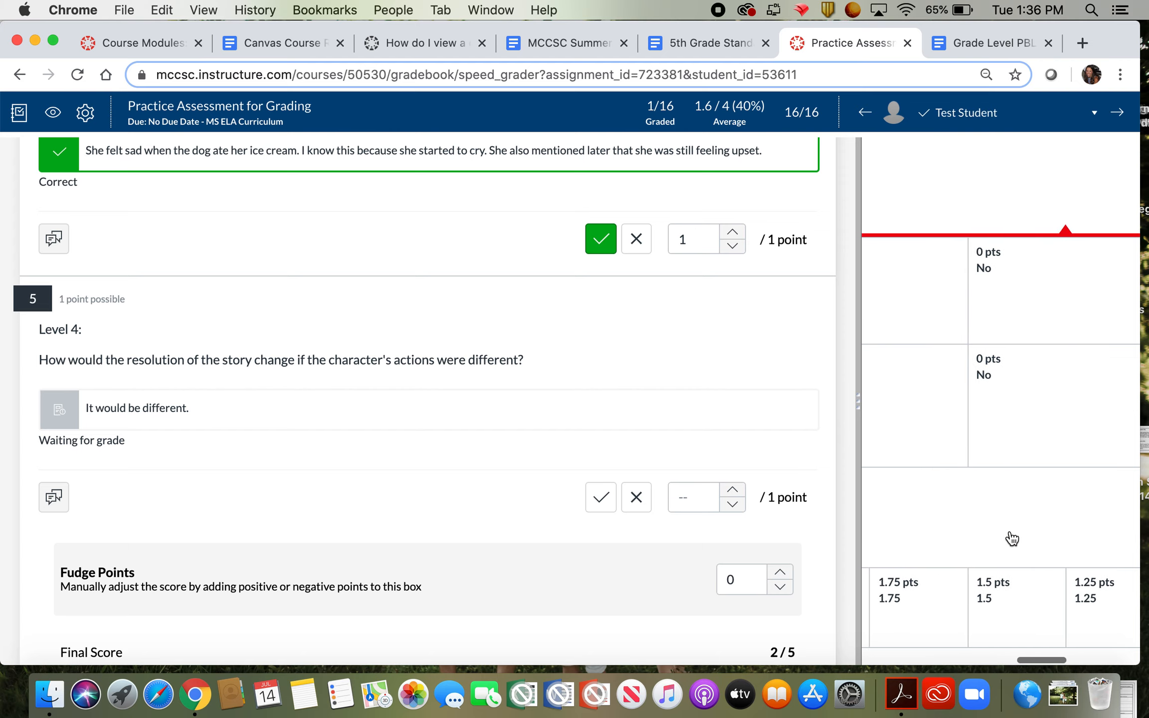
scroll(1013, 538, right, 2)
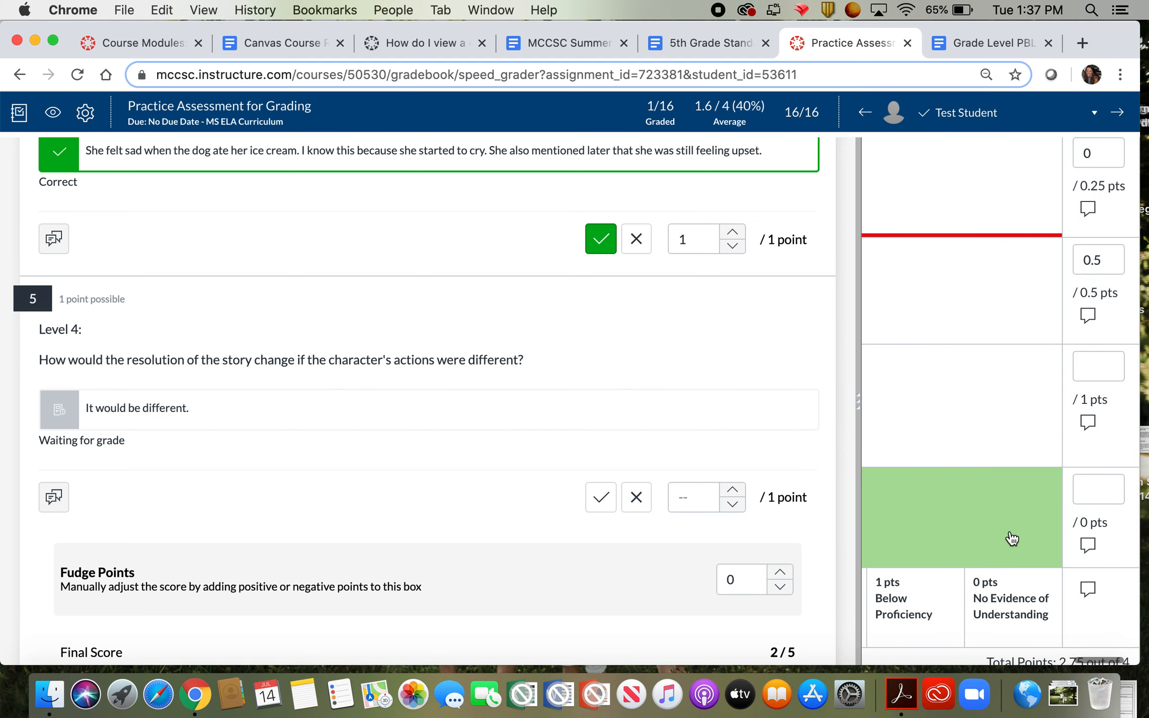
click(1097, 491)
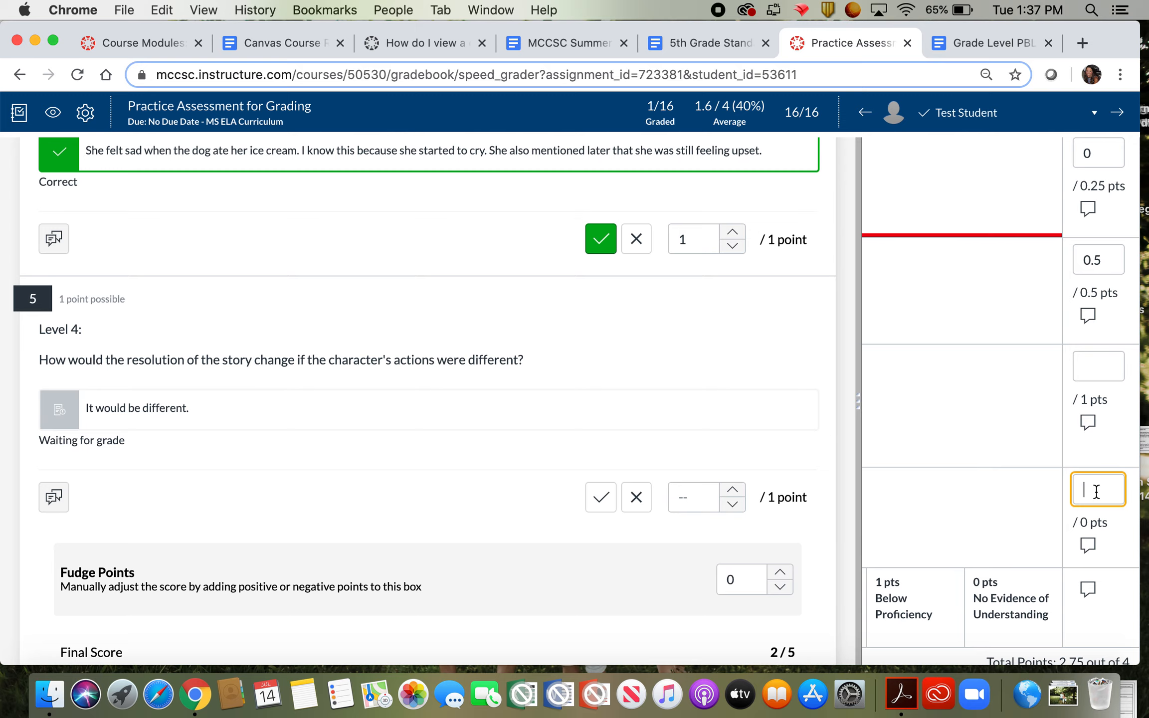
scroll(950, 504, down, 2)
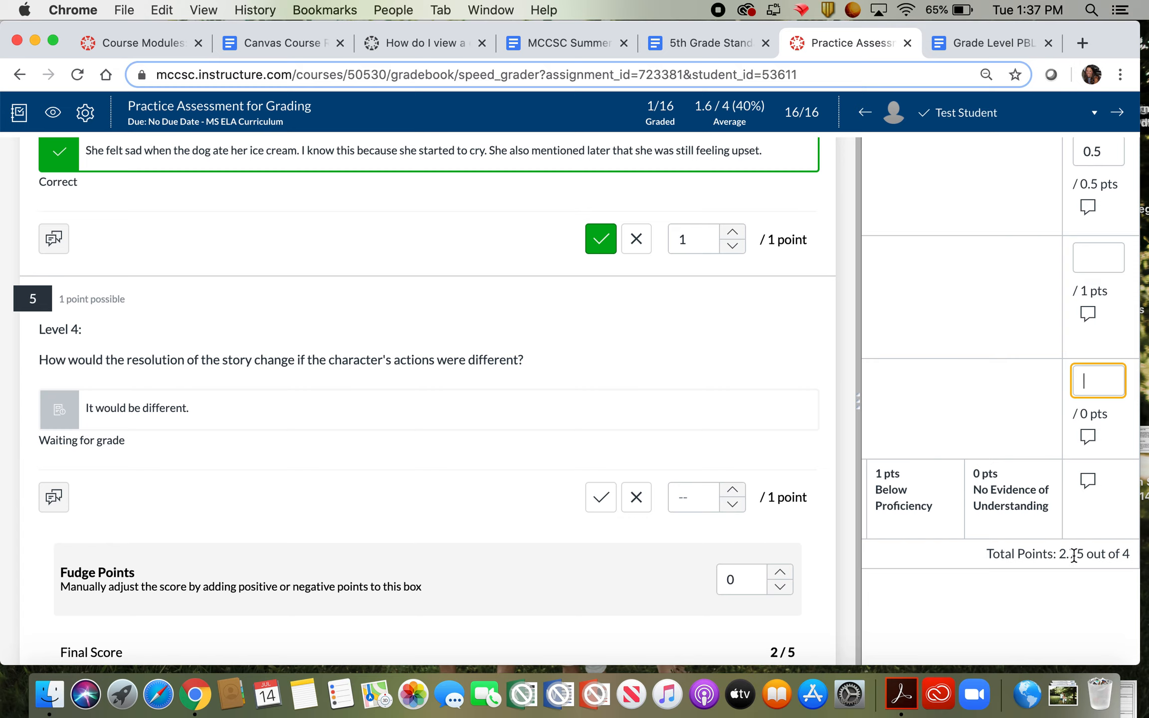
- Rate the 7.RL.2.1 outcome as 2.75 pts in the rubric and save the rubric assessment
scroll(951, 503, left, 8)
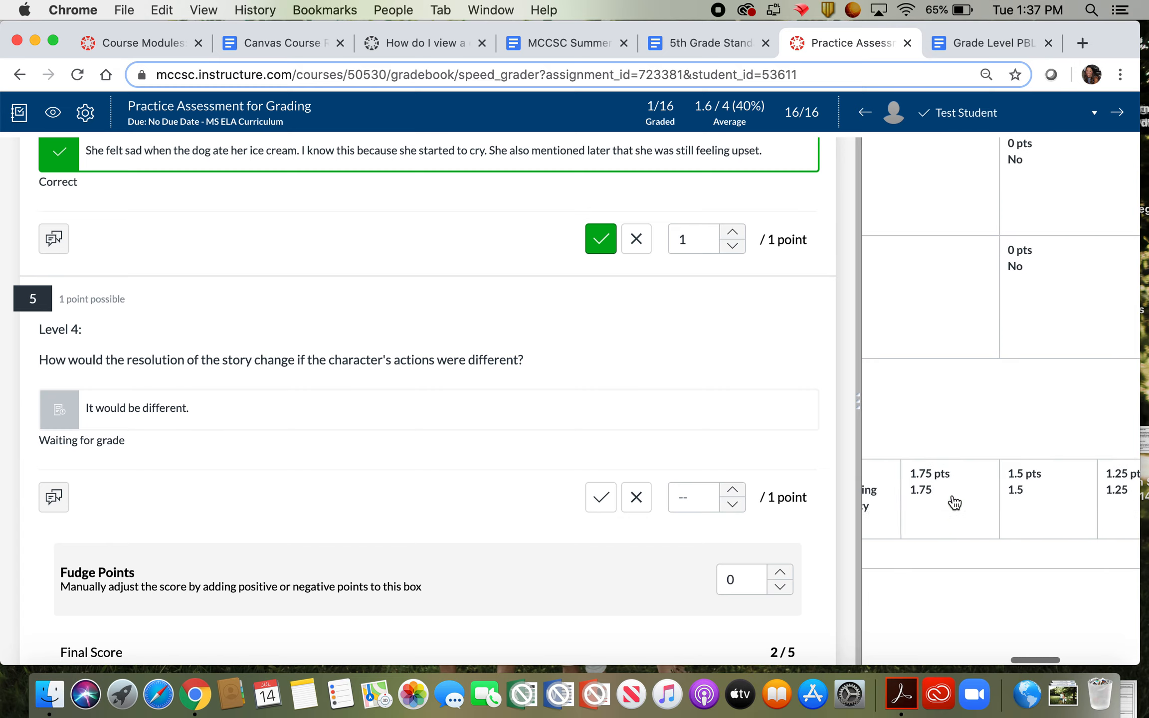
scroll(955, 502, left, 10)
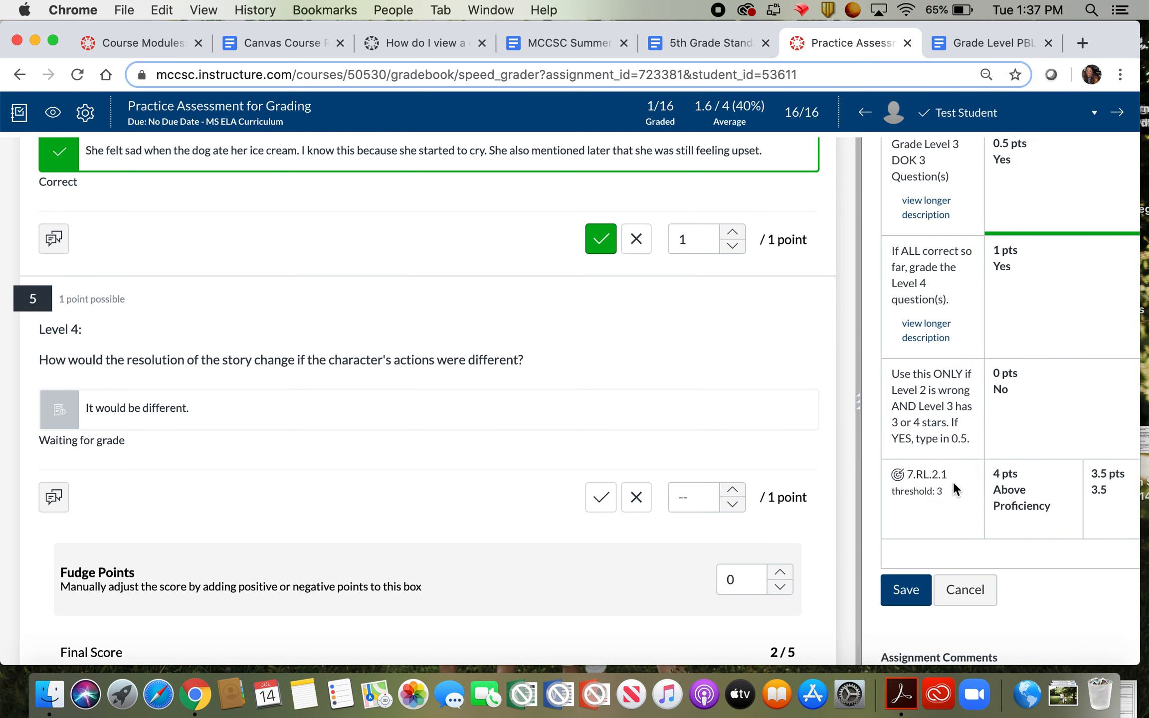
scroll(954, 481, right, 10)
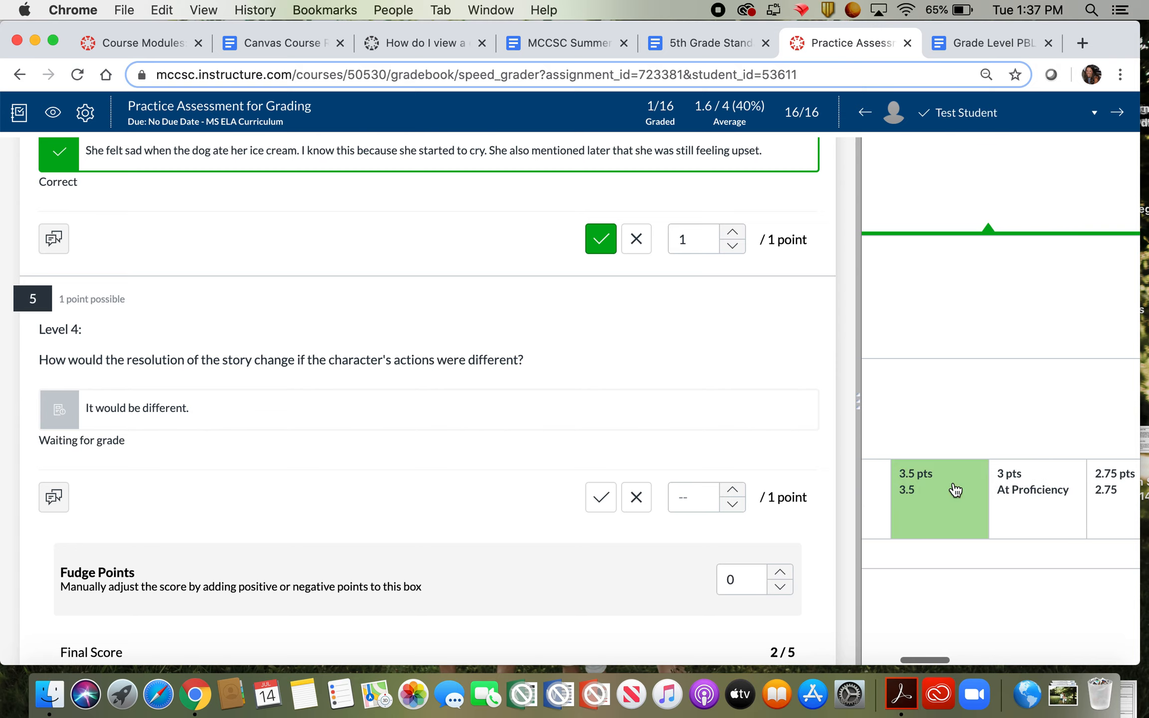
click(1042, 497)
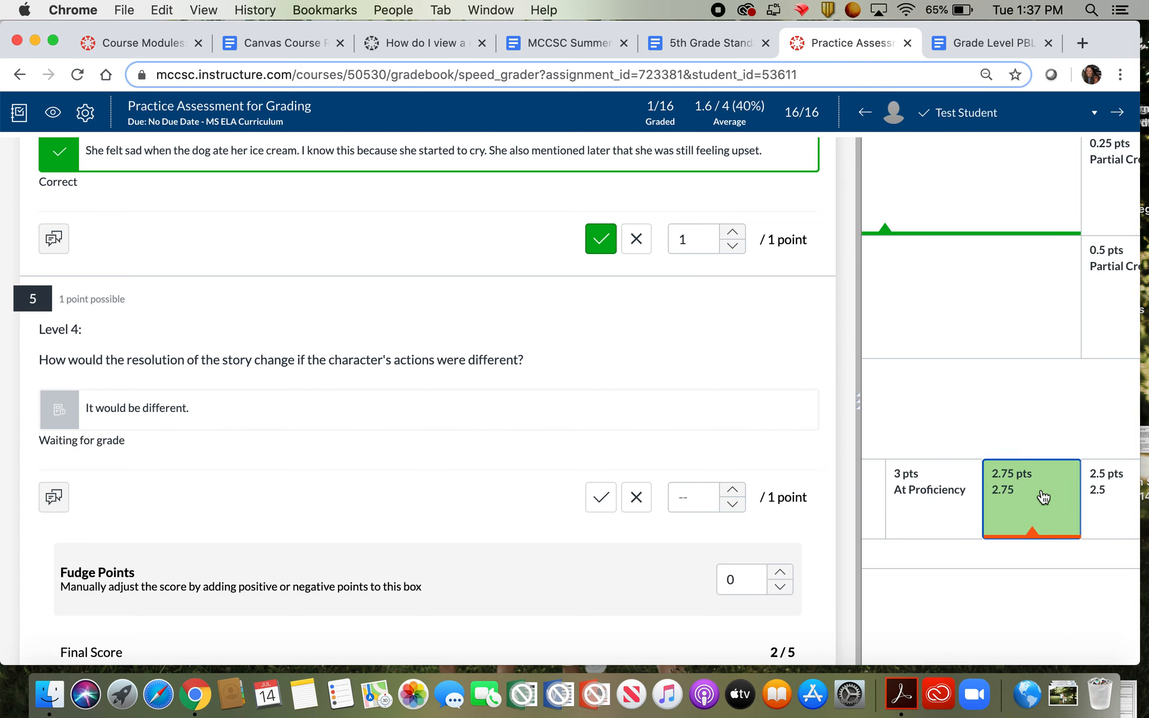
scroll(1041, 491, down, 5)
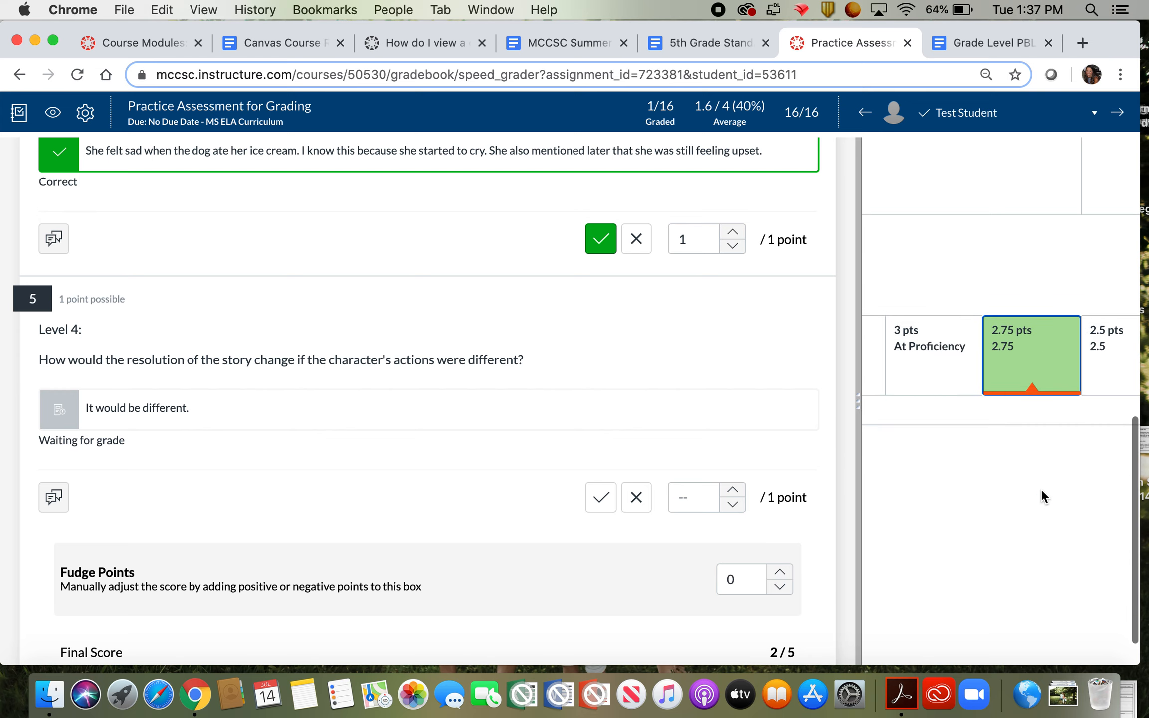
scroll(1042, 491, left, 5)
click(1089, 604)
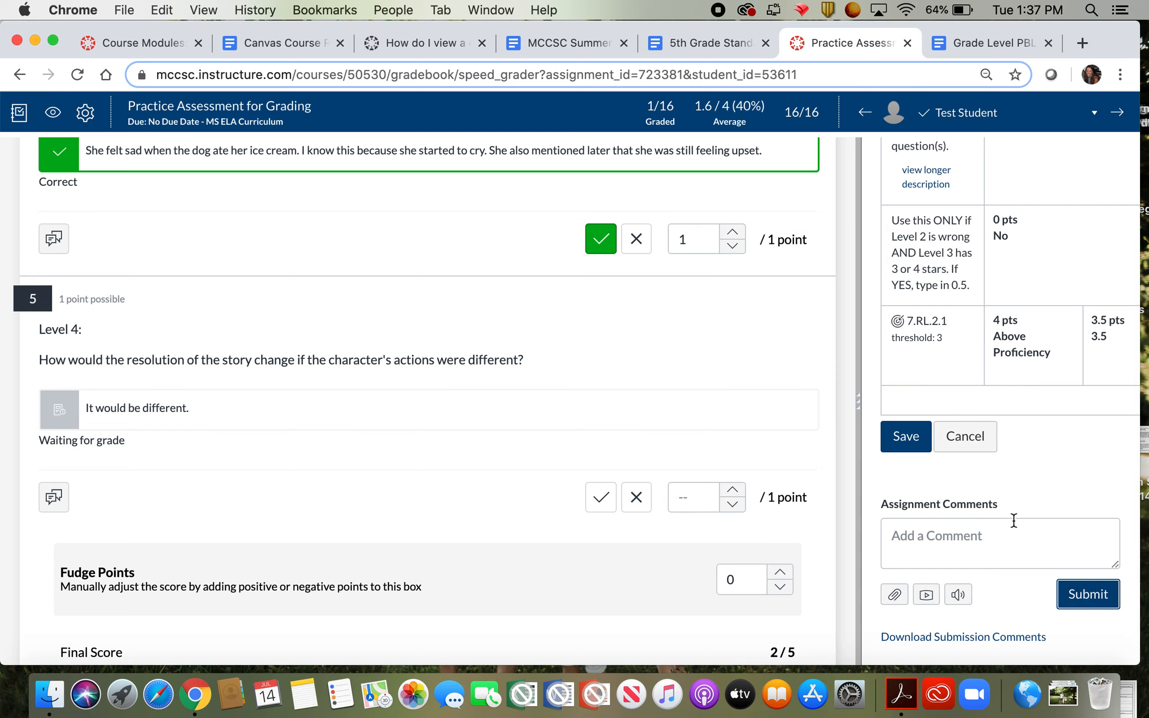
click(907, 448)
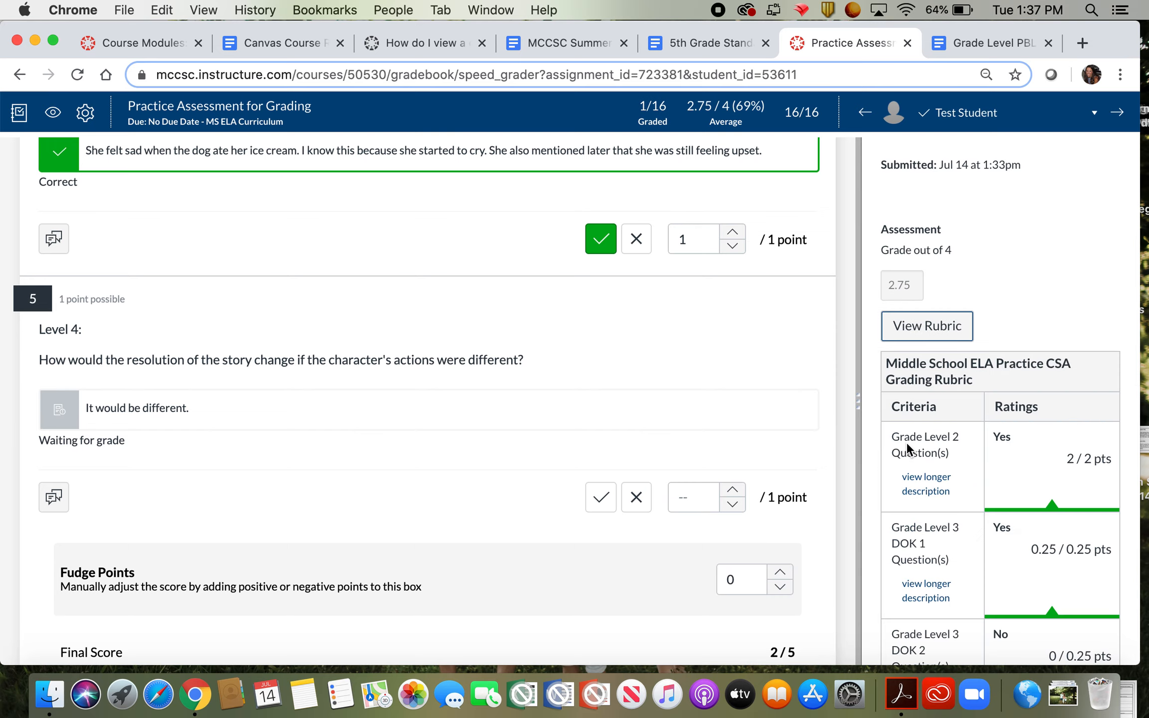
- Review the saved rubric ratings and advance through the next two students in SpeedGrader
scroll(1054, 536, down, 10)
scroll(1053, 537, down, 3)
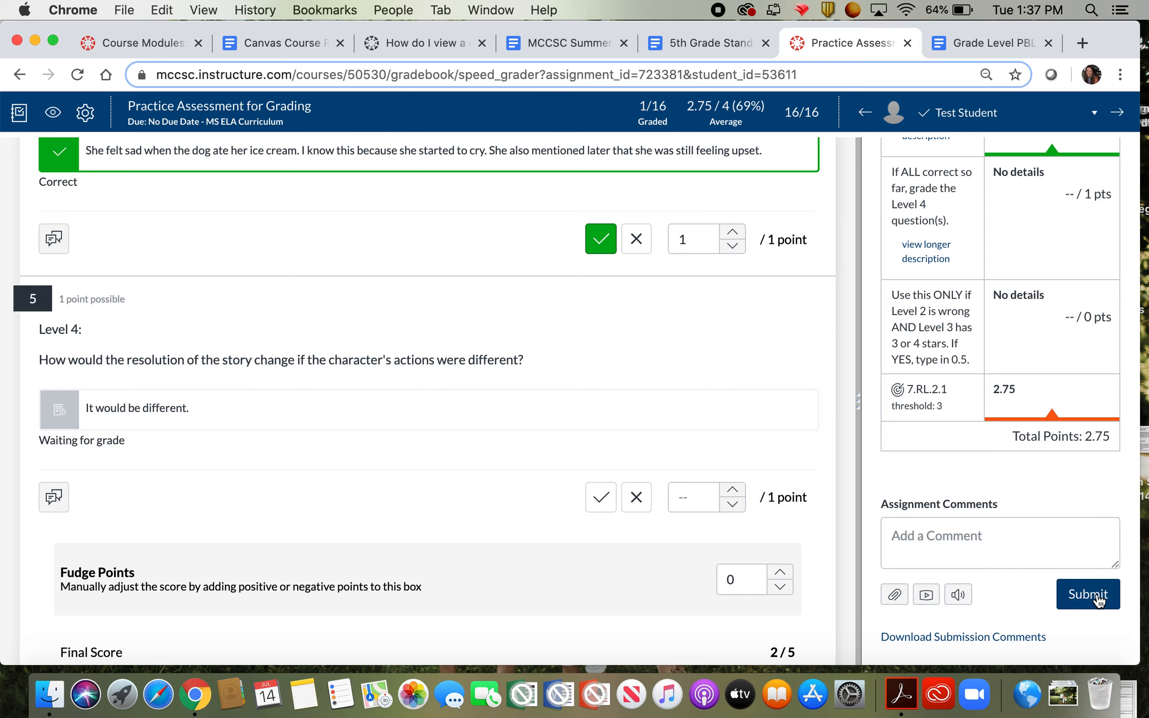
click(1119, 115)
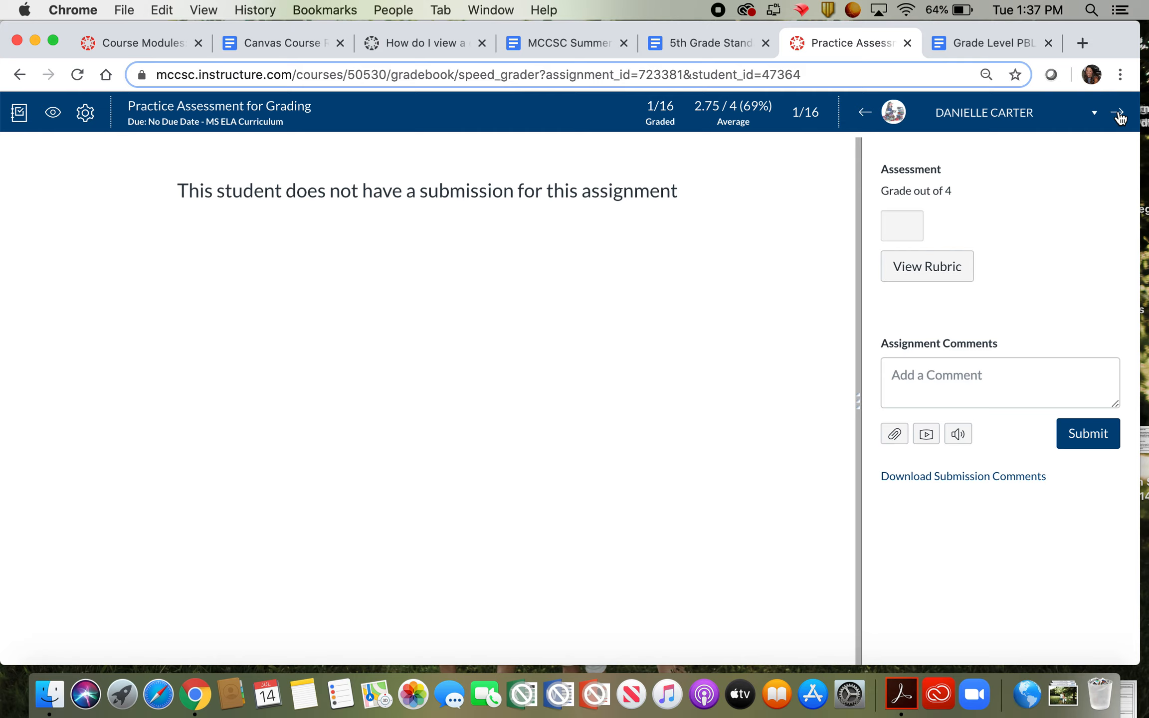
click(1118, 115)
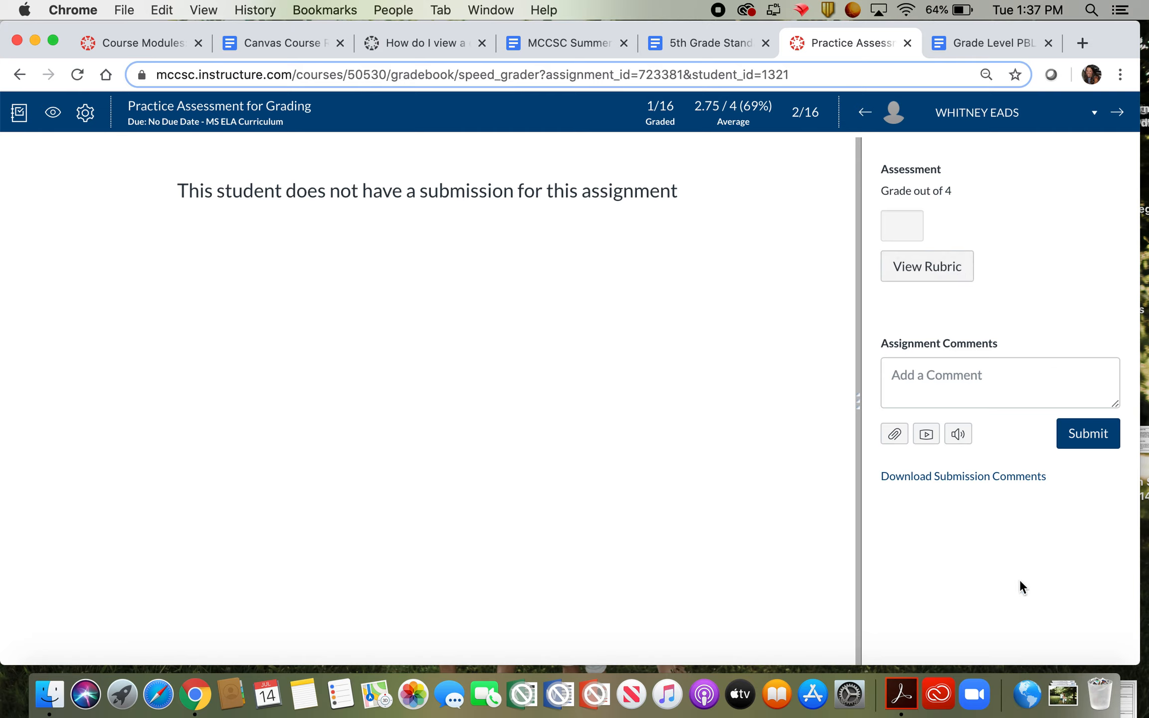
- Return to the course gradebook and check the Test Student's score for the Practice Assessment
click(21, 116)
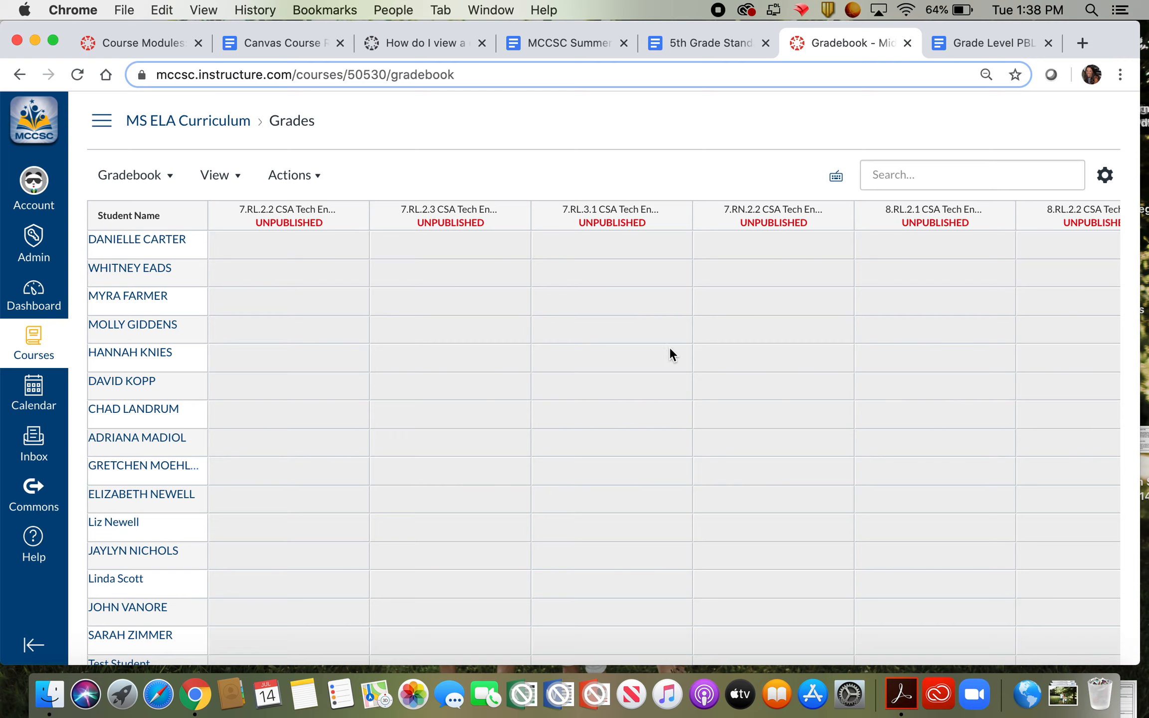
scroll(893, 359, right, 15)
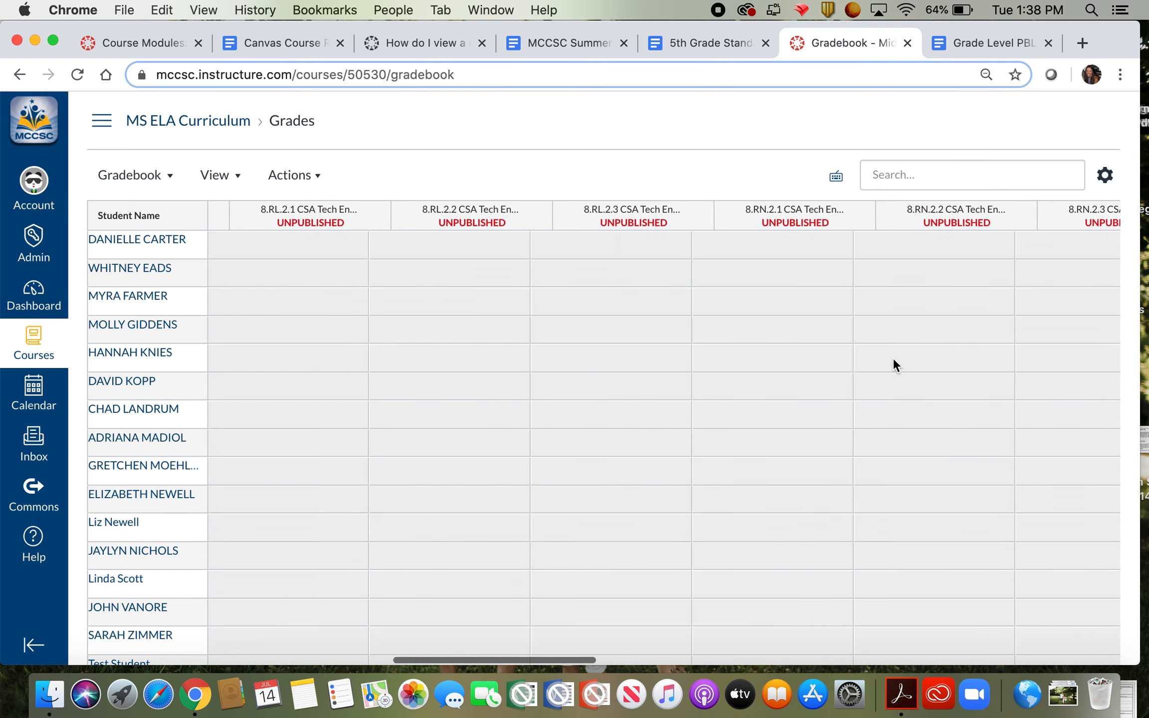
scroll(892, 357, right, 8)
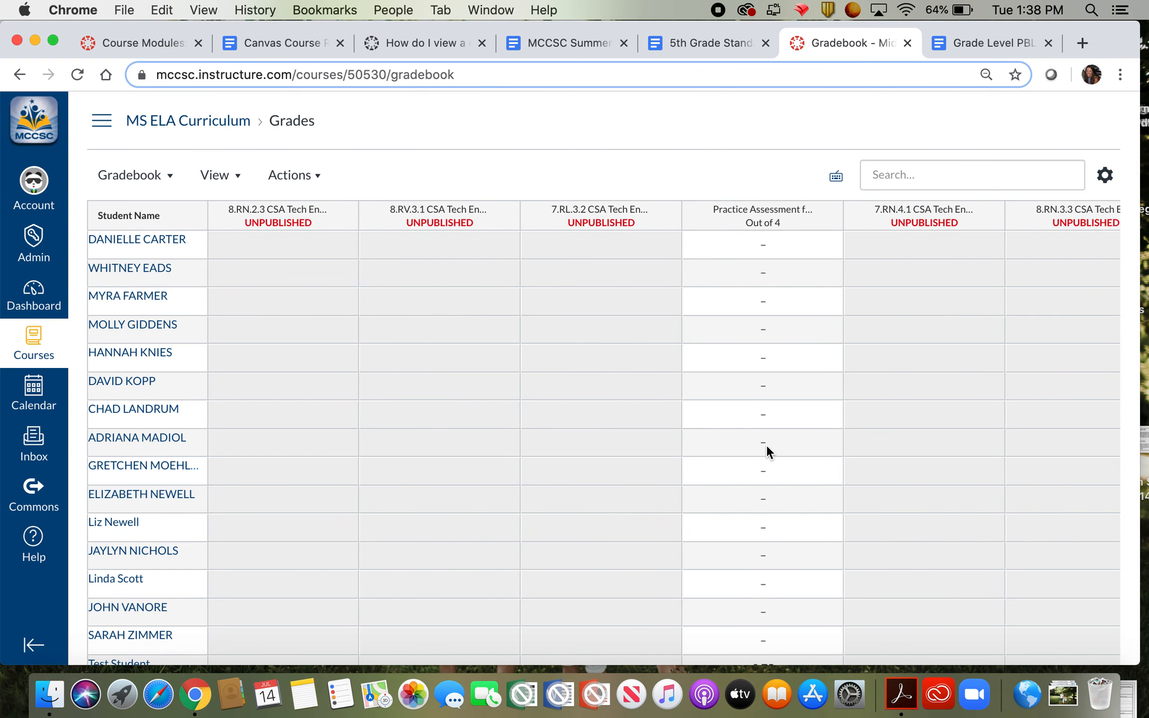
scroll(766, 444, down, 1)
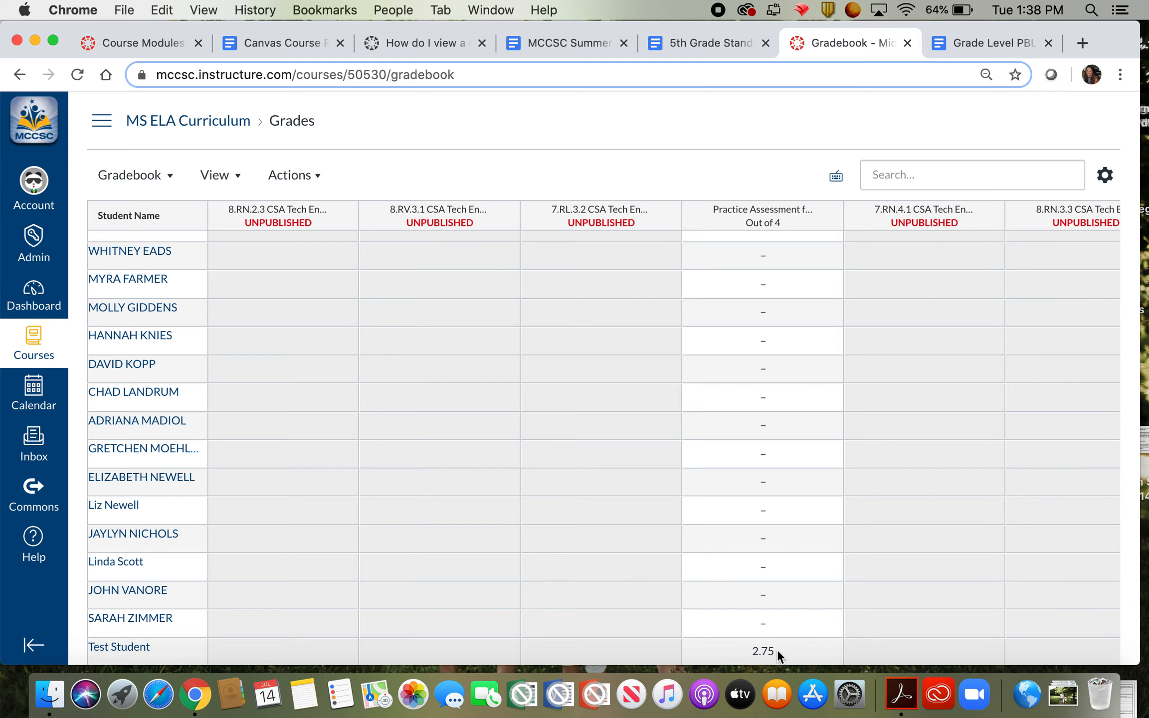
- Switch to the Learning Mastery gradebook and hide outcomes with no results
click(172, 179)
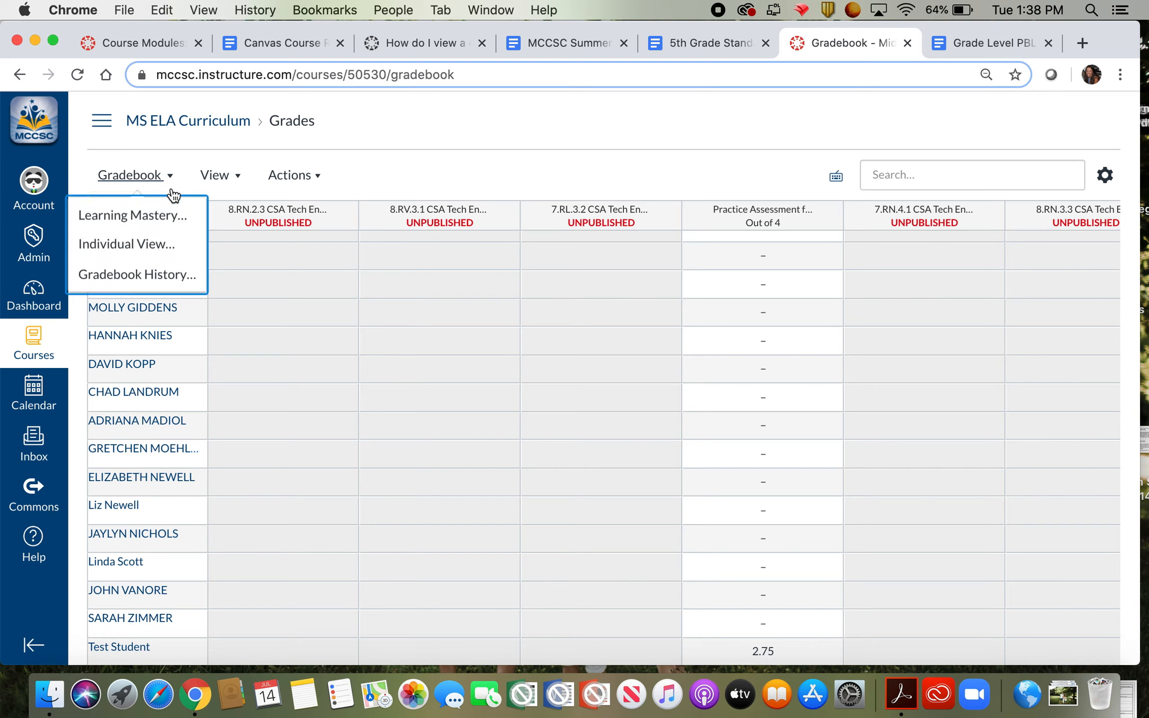
click(167, 215)
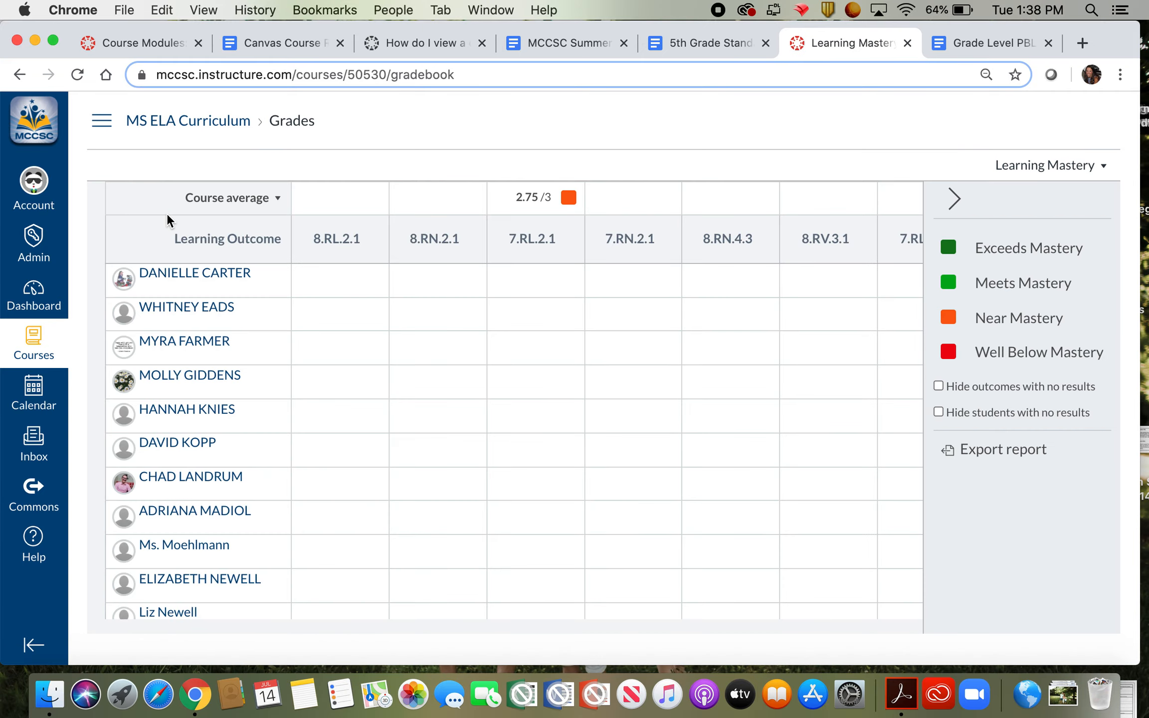
mouse_move(519, 330)
click(938, 388)
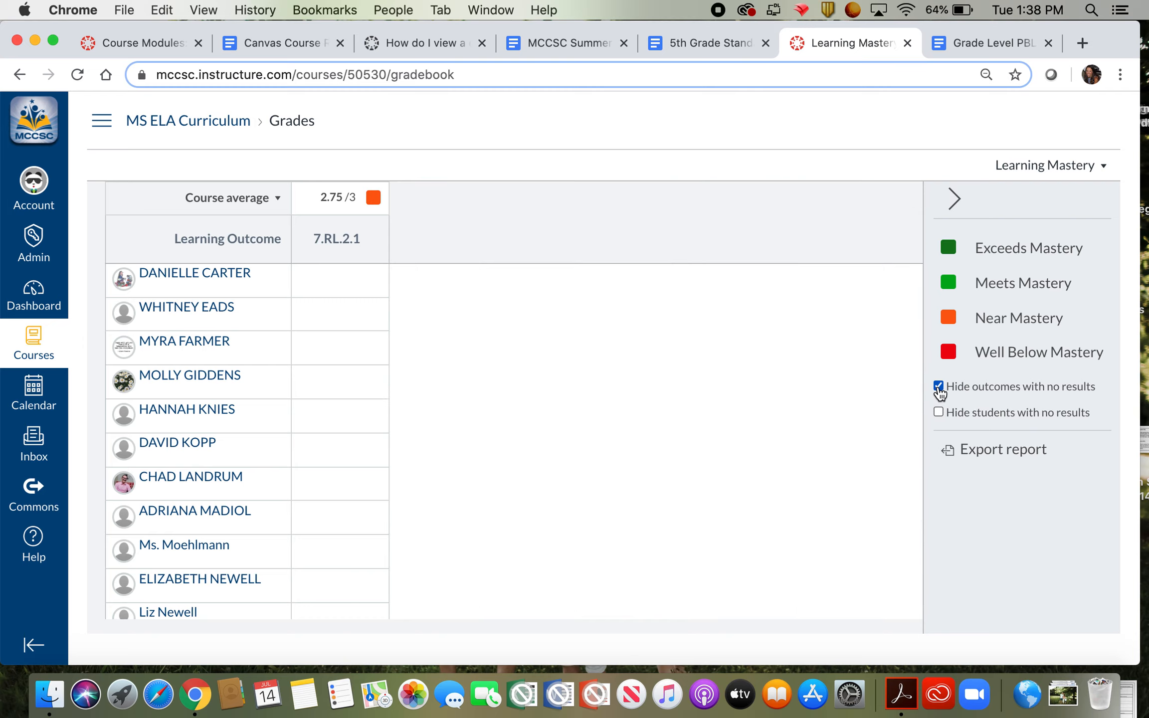
- Try hiding students with no results, show them again, and check the Test Student's 7.RL.2.1 result
click(939, 413)
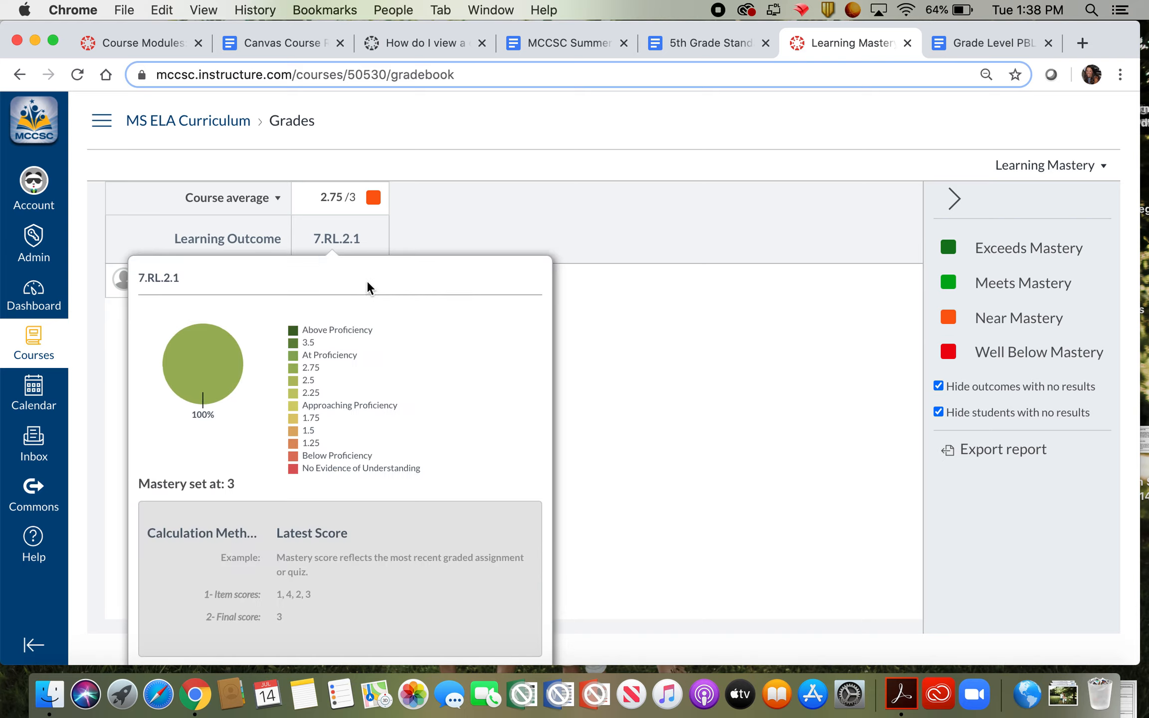
click(939, 413)
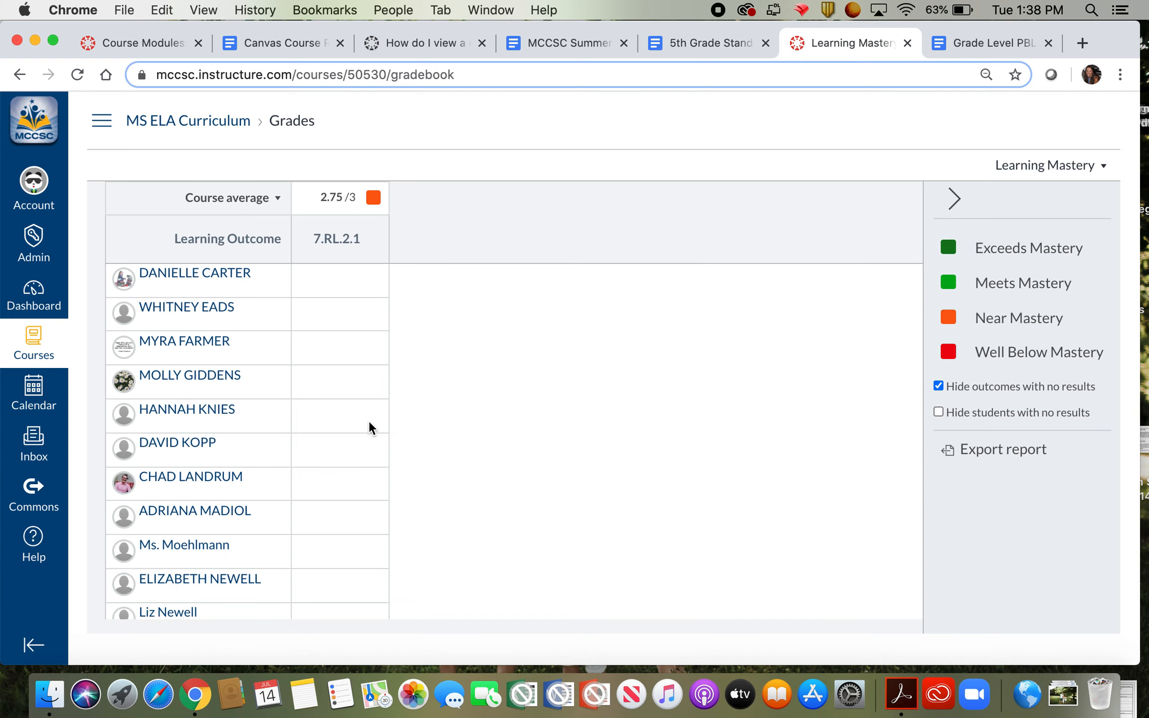
scroll(370, 429, down, 5)
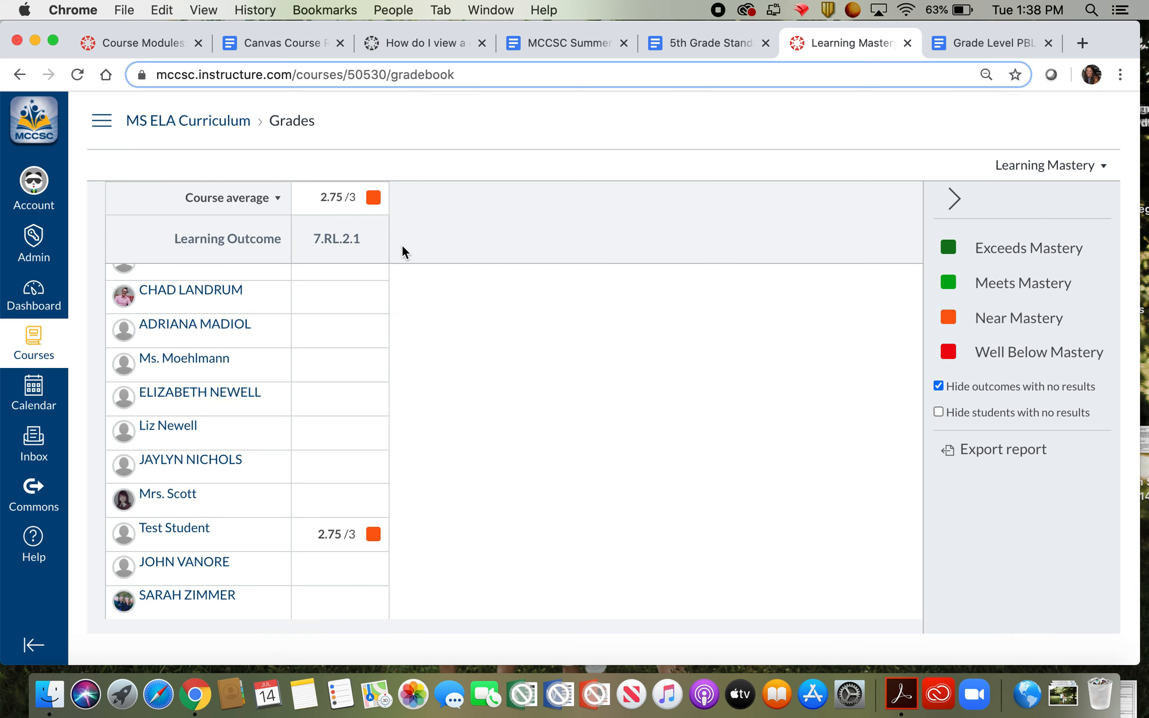
mouse_move(368, 241)
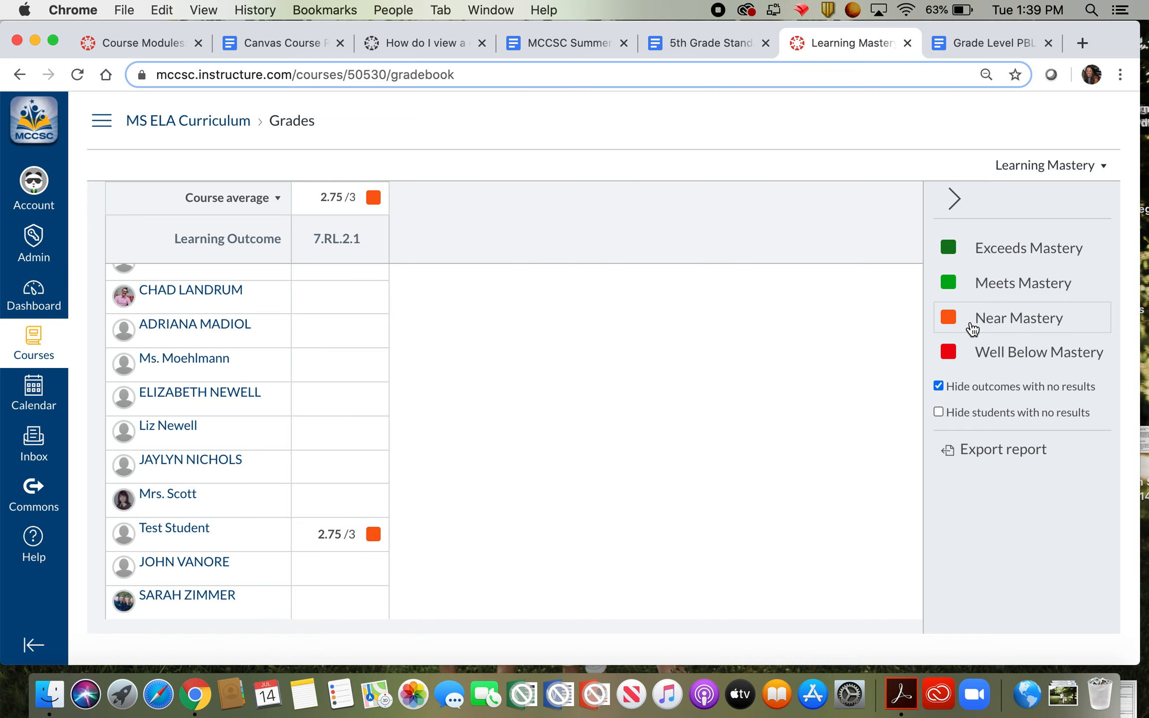
- Try the mastery level filters, leaving only Near Mastery and Well Below Mastery results shown
click(972, 329)
click(989, 369)
click(993, 292)
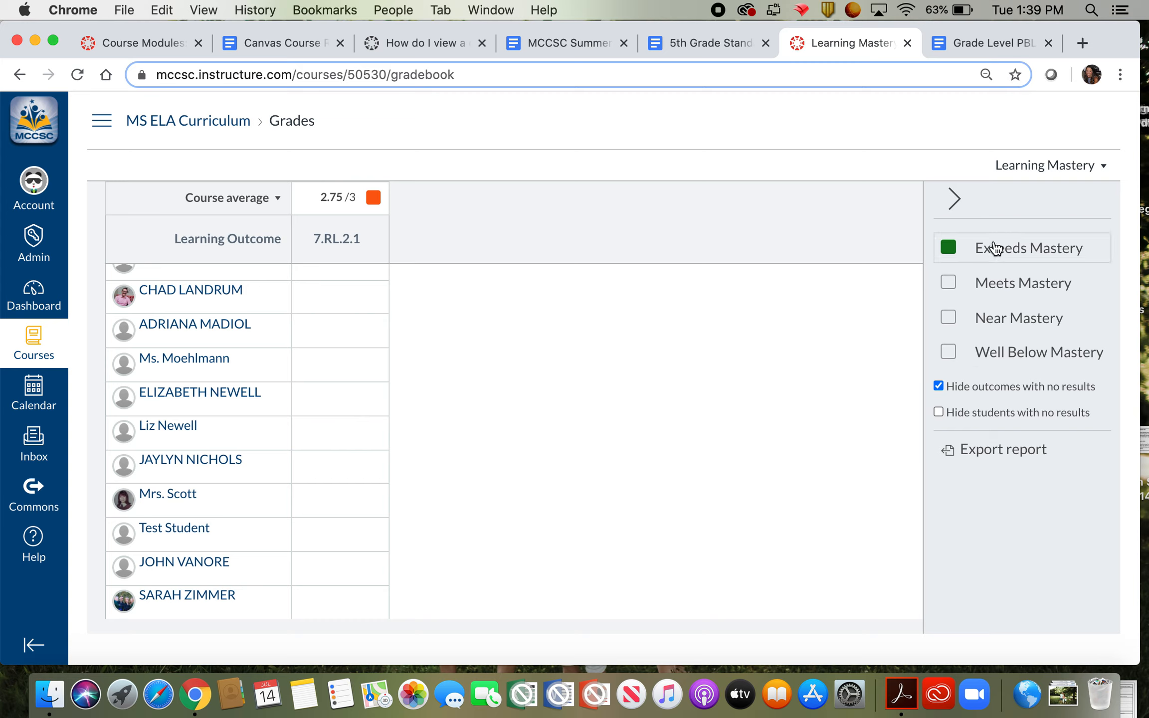
click(995, 288)
click(992, 251)
click(995, 296)
click(990, 355)
click(974, 321)
click(954, 357)
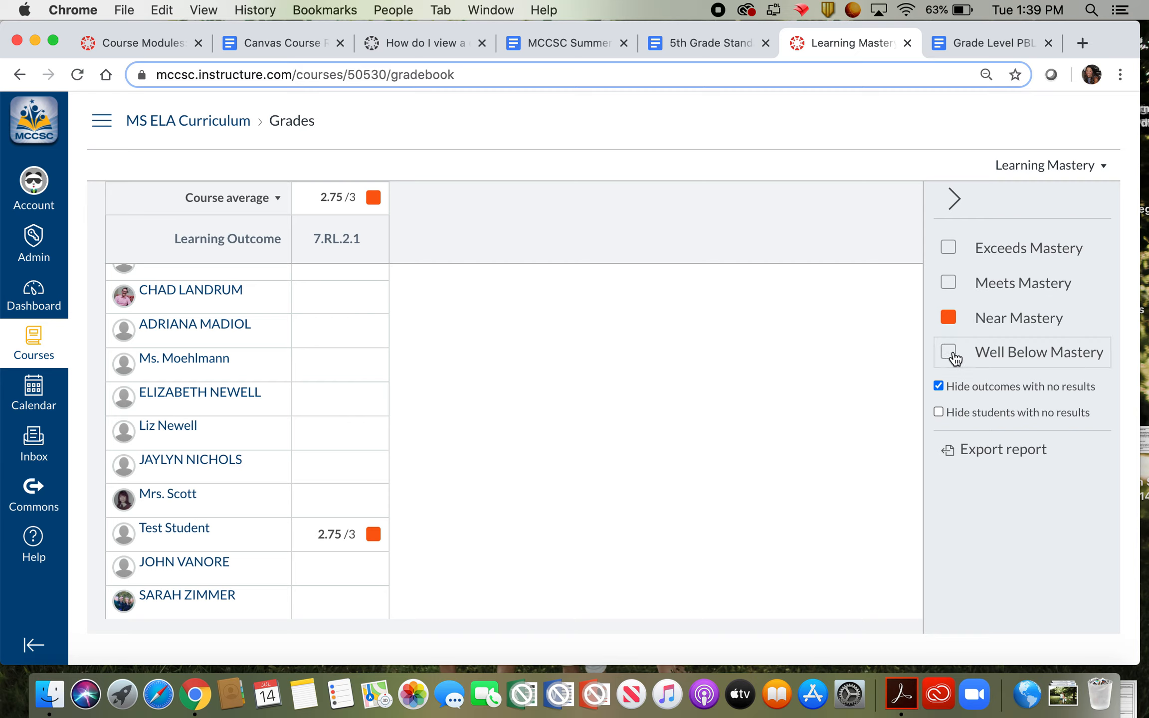
click(955, 357)
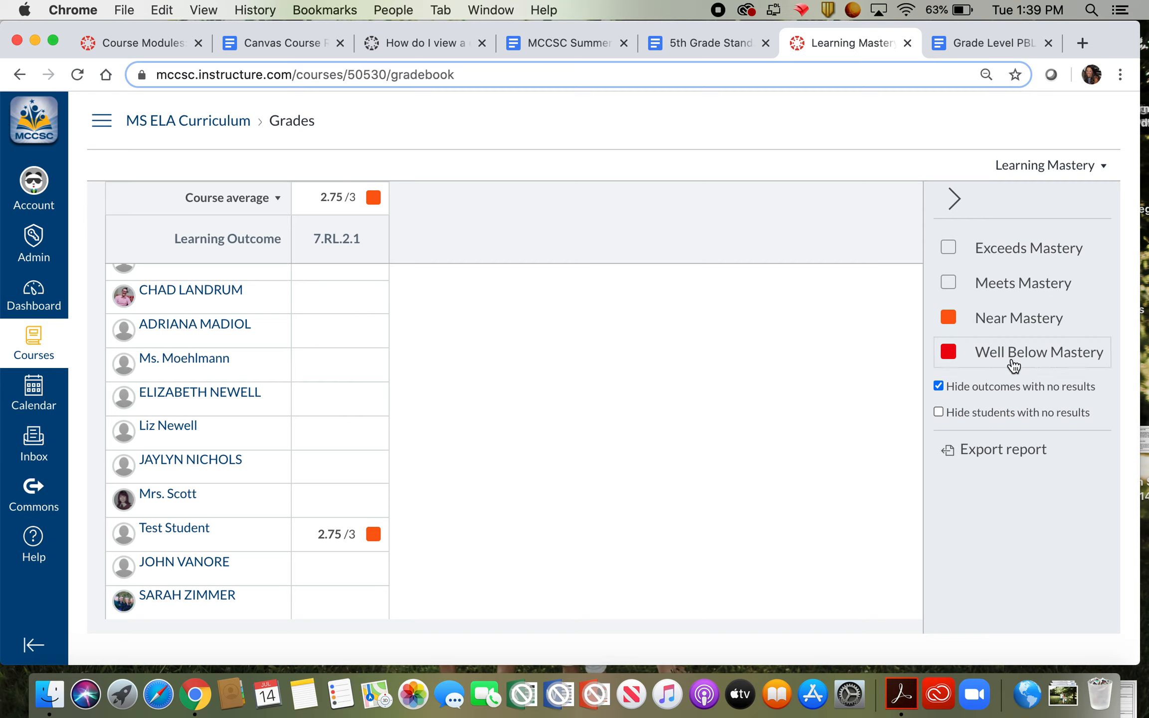